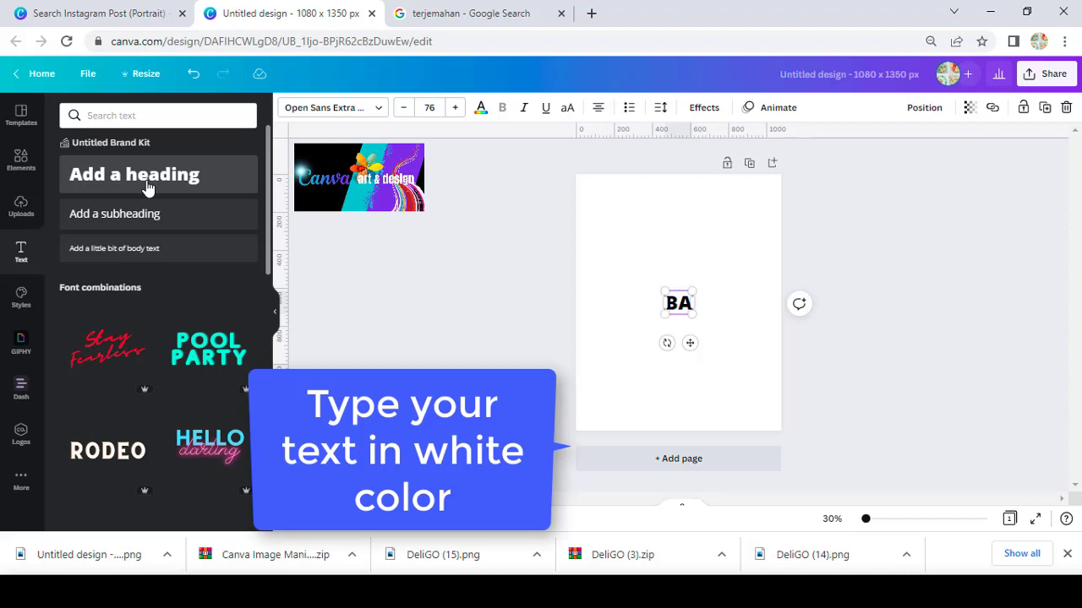
Complete the heading text as BAMBOO and set its font to Sacco.
type("MBOO")
key("ctrl+a")
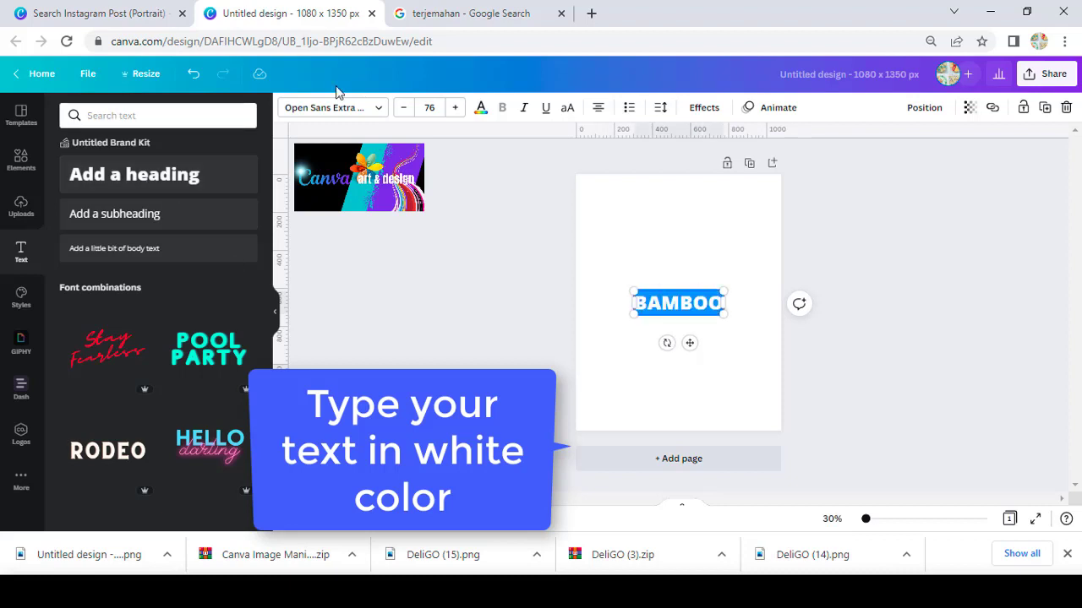
left_click(341, 107)
type("SACC")
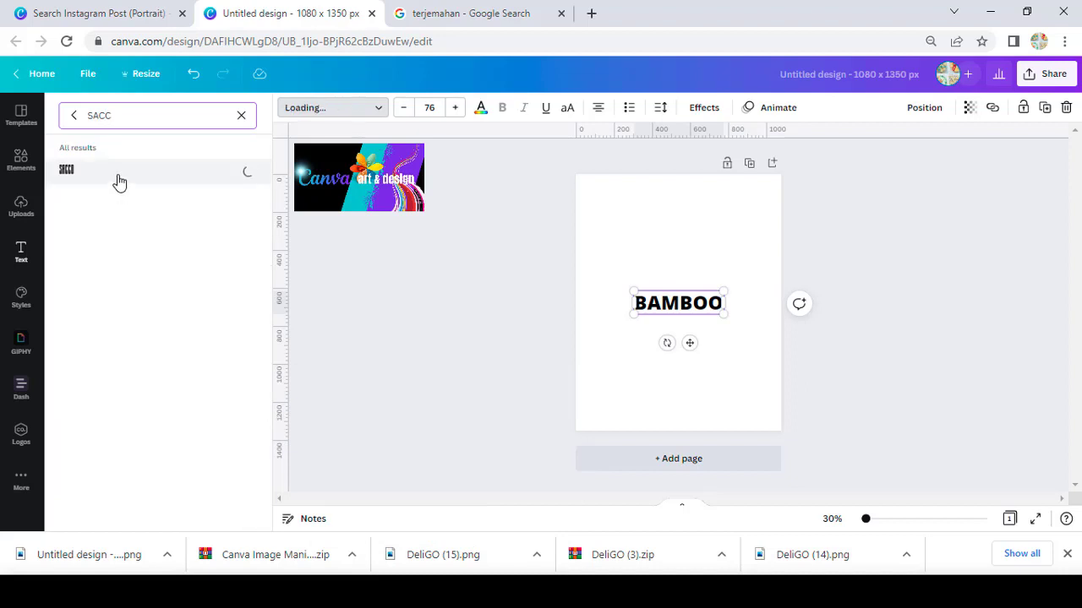
Enlarge the BAMBOO text to font size 363 so it nearly spans the page, and color it white.
left_click_drag(657, 290, 587, 244)
left_click_drag(694, 312, 724, 369)
key("Escape")
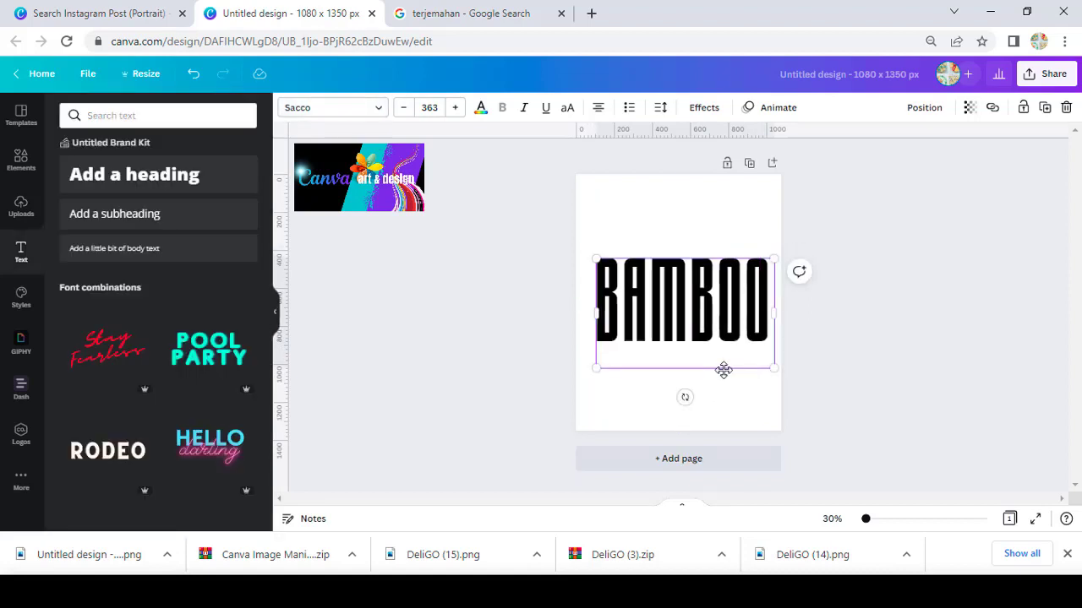
left_click(481, 109)
left_click(242, 307)
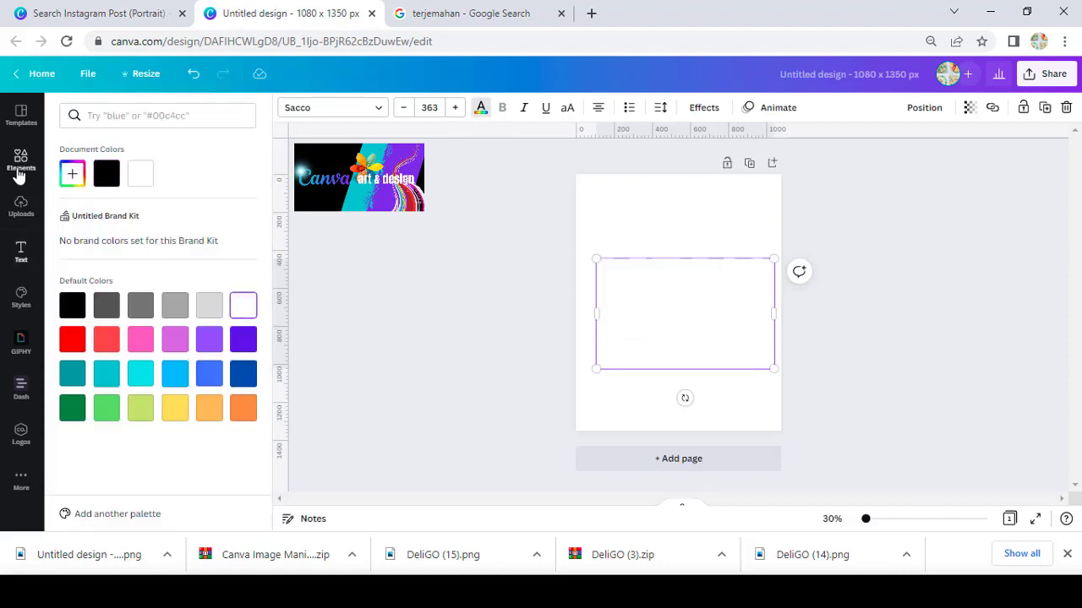
Add a square shape to the page and fill it with the default yellow.
left_click(18, 174)
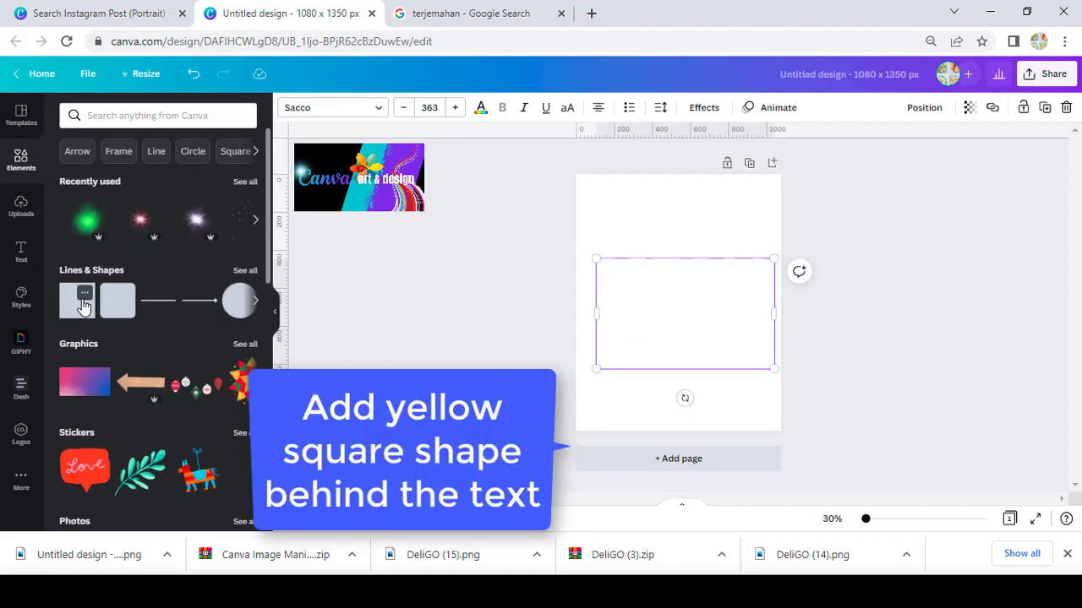
left_click(83, 296)
left_click(67, 309)
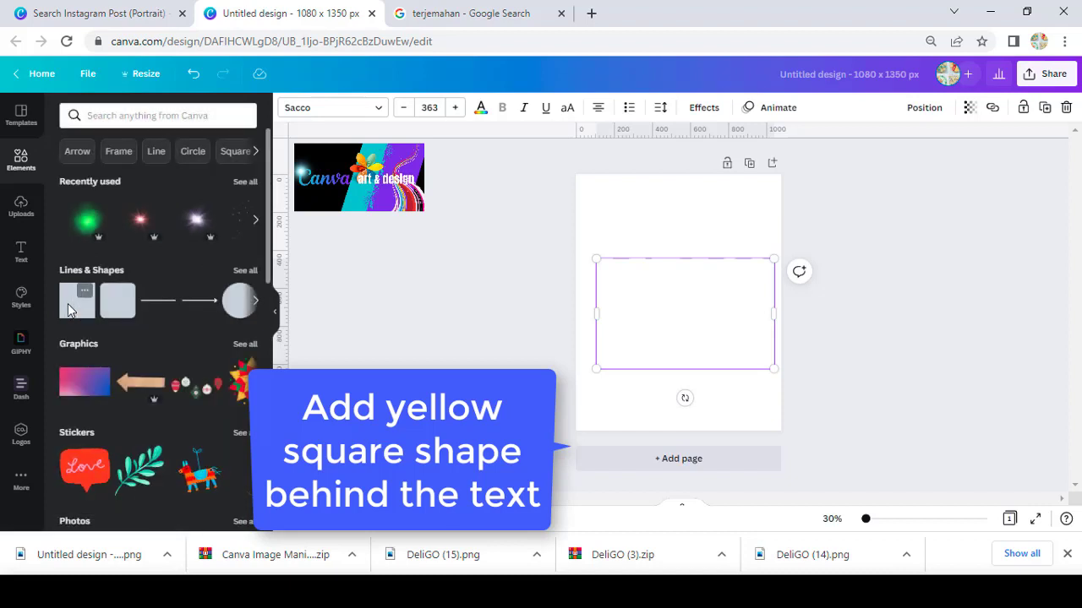
left_click(67, 303)
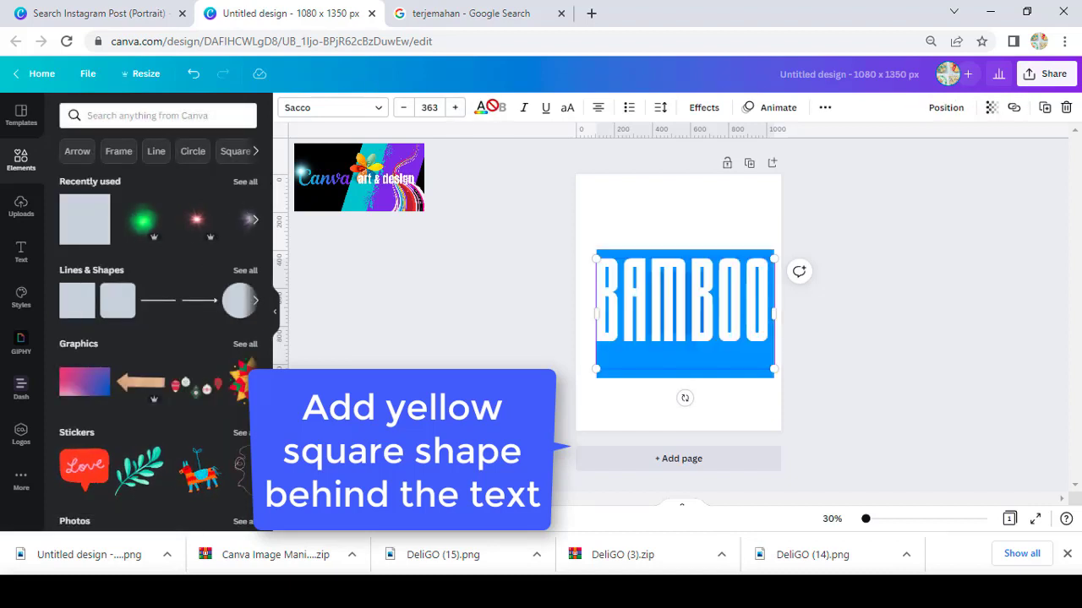
key("Delete")
left_click(674, 294)
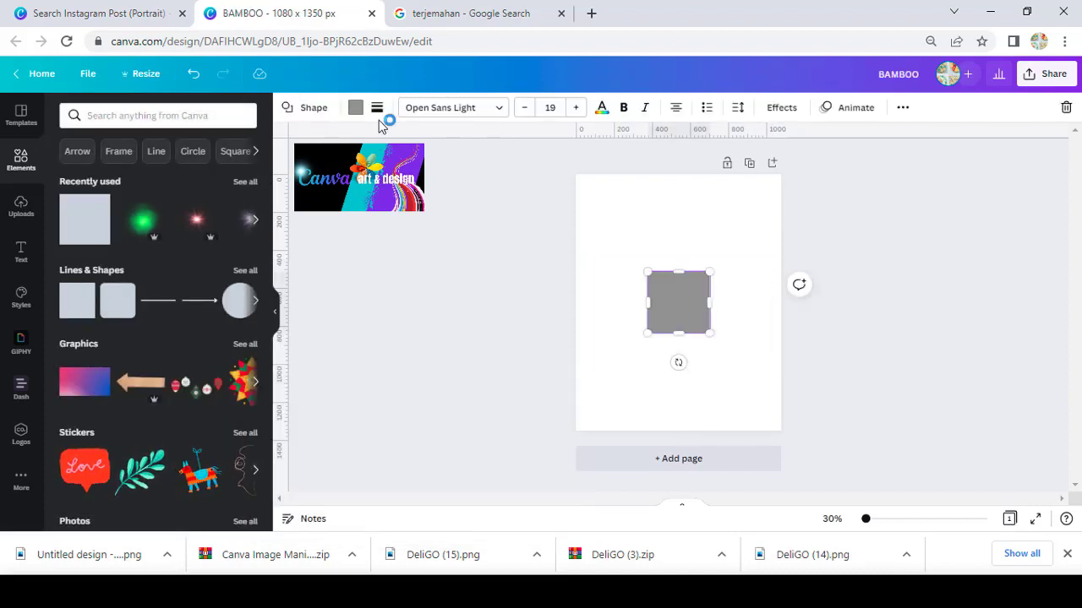
left_click(355, 107)
left_click(174, 409)
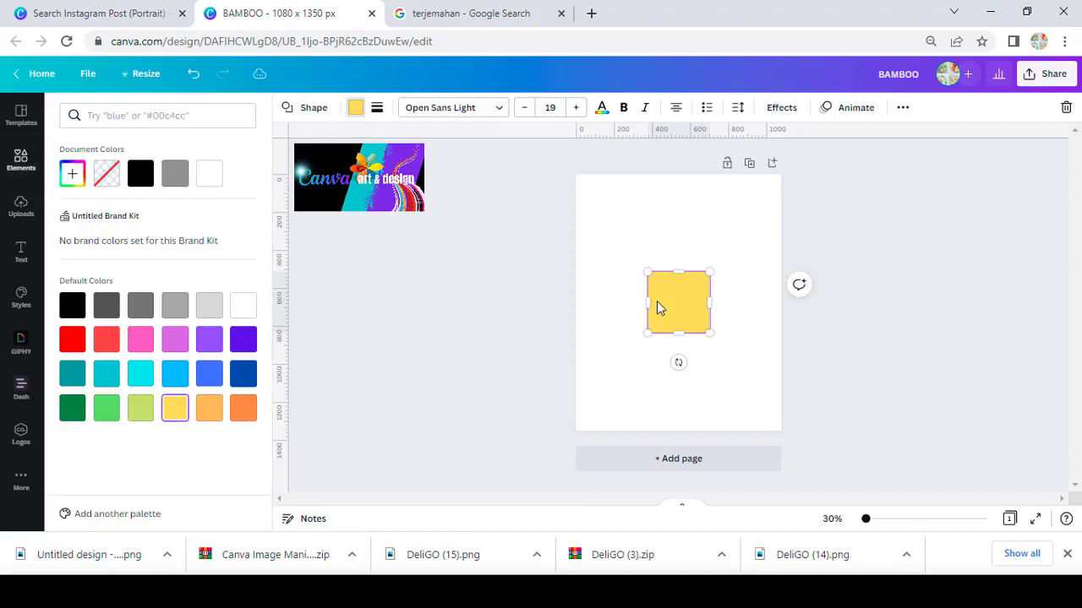
Stretch the yellow square into a rectangle framing the BAMBOO text from behind, and center both together on the page.
left_click_drag(647, 302, 580, 299)
left_click_drag(714, 302, 774, 308)
key("ctrl+v")
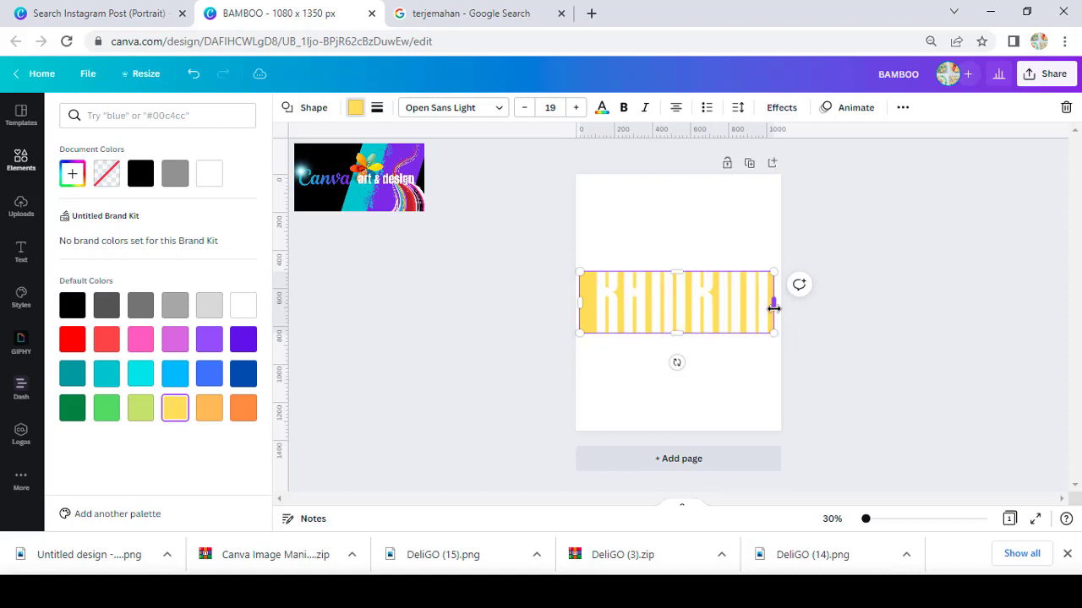
left_click_drag(682, 334, 677, 347)
left_click_drag(680, 247, 678, 252)
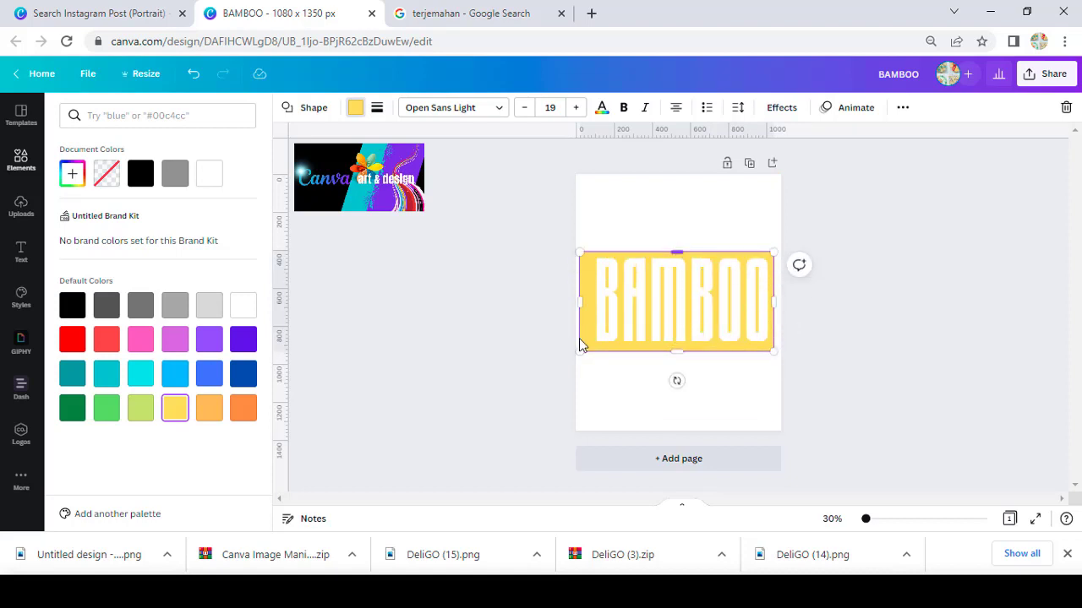
left_click_drag(583, 307, 802, 384)
left_click_drag(748, 316, 739, 311)
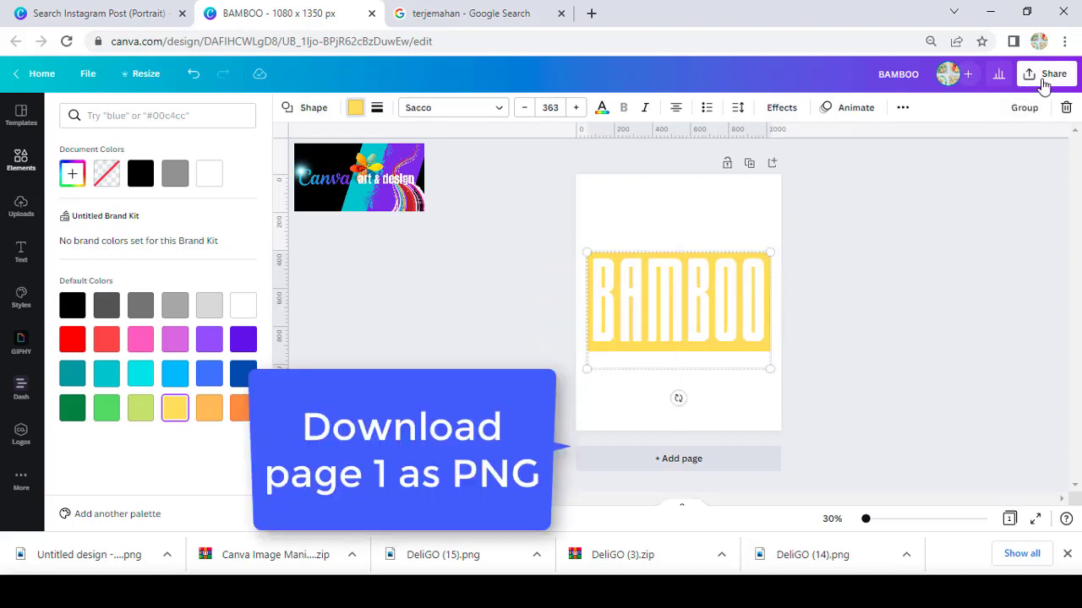
Download the design as a PNG file at size 1.
left_click(1046, 74)
left_click(918, 381)
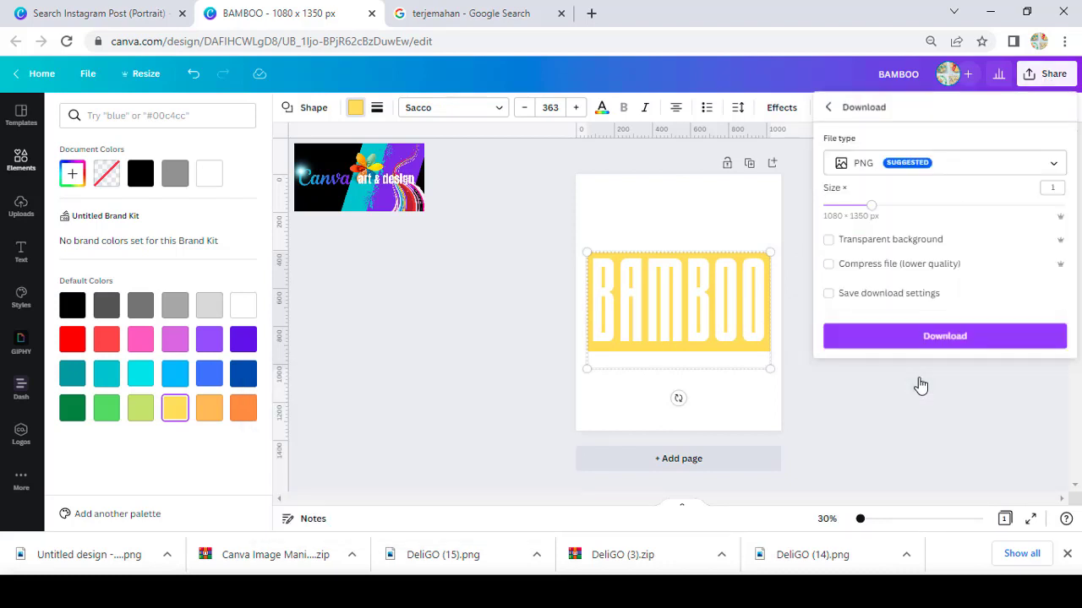
left_click(936, 342)
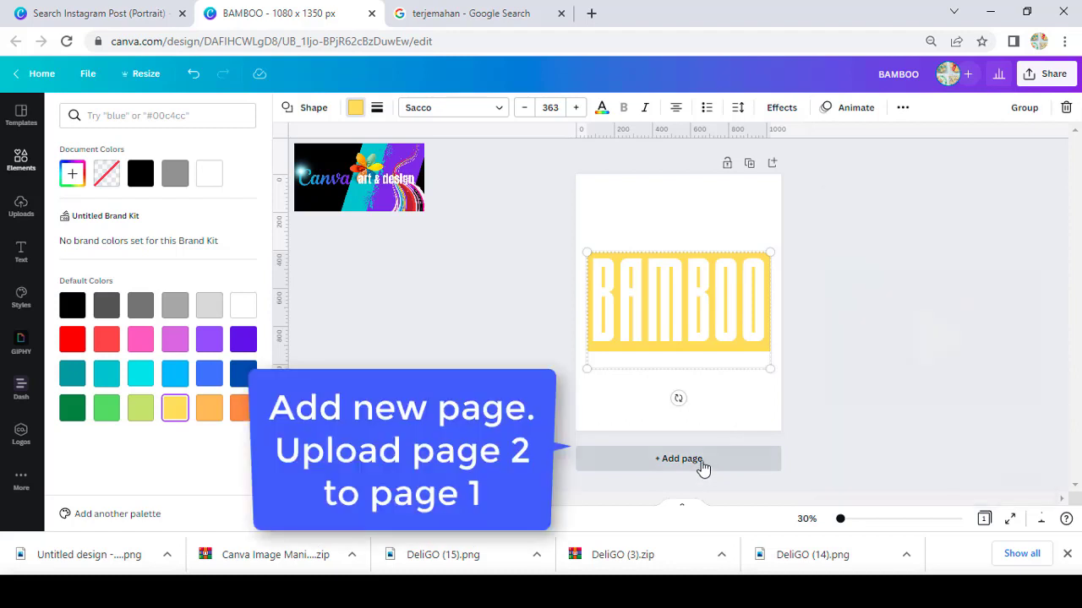
Add a second page containing the downloaded BAMBOO.png image and set the page background to gray.
left_click(700, 464)
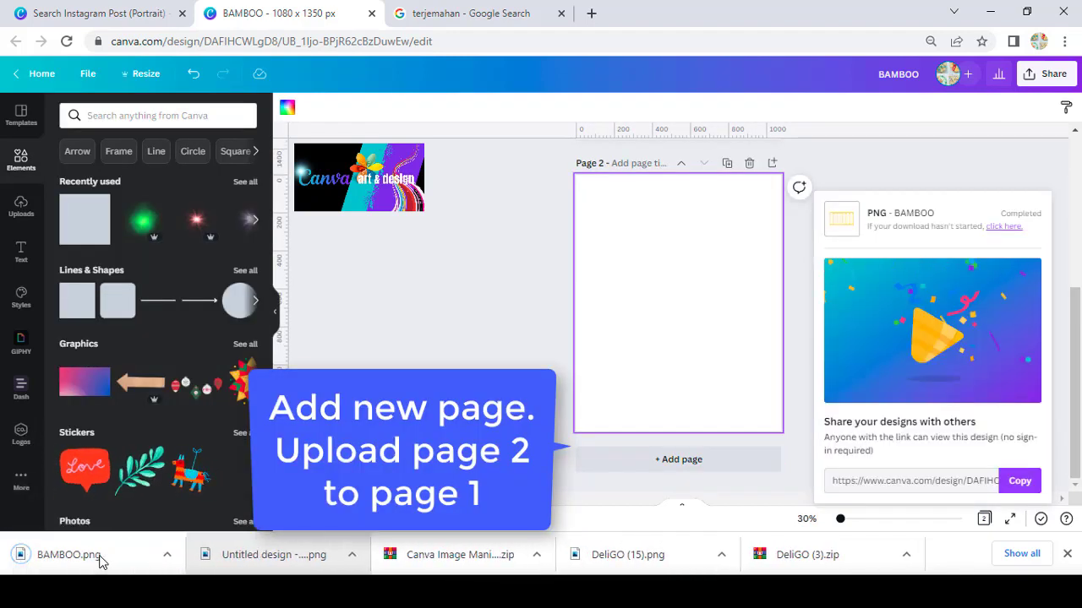
left_click_drag(68, 555, 682, 348)
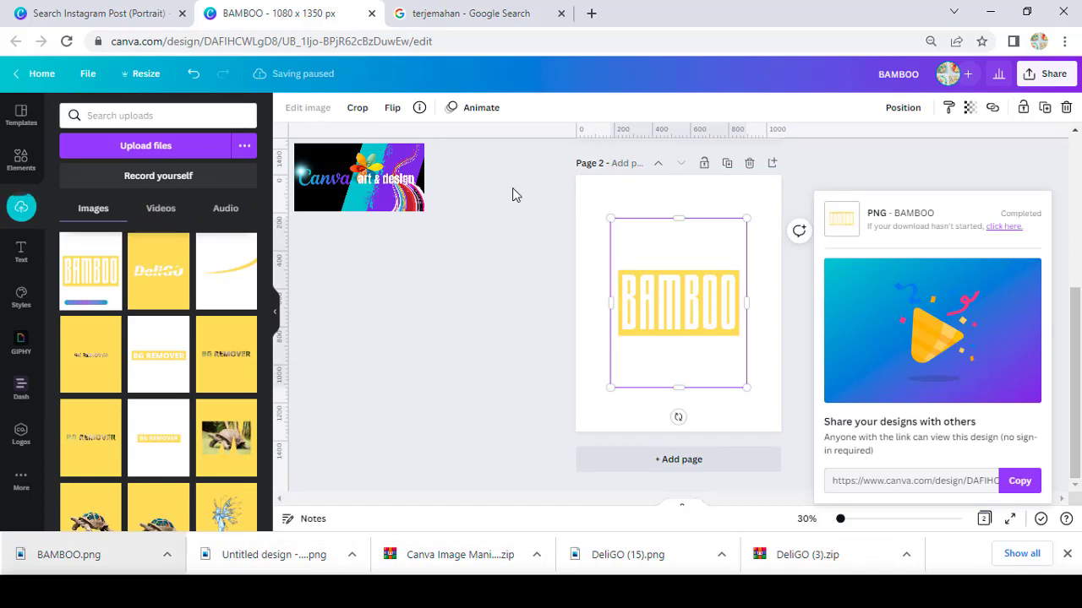
left_click(589, 196)
left_click(288, 108)
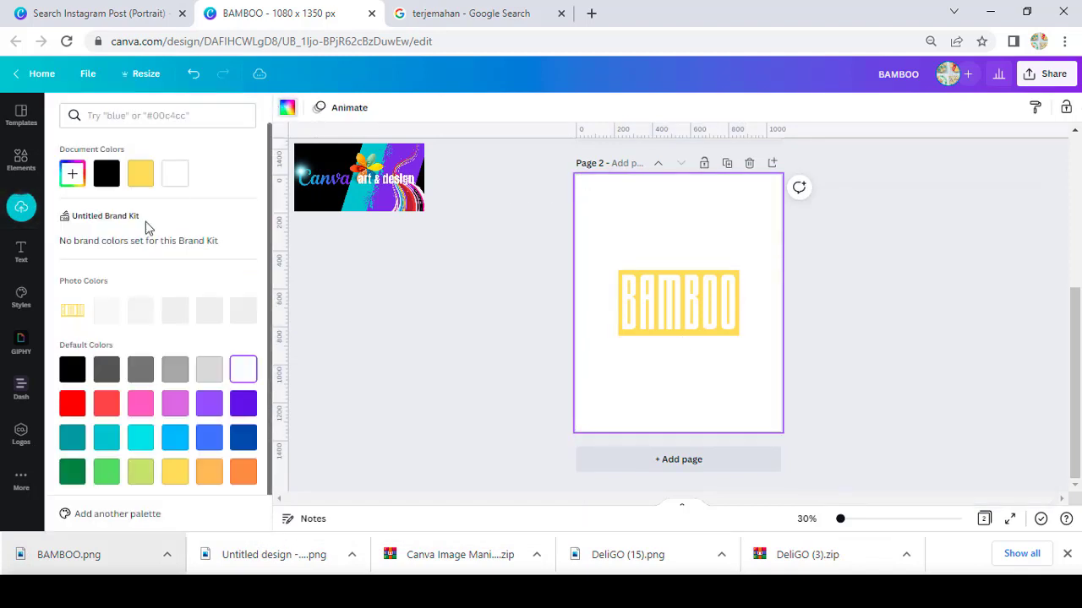
left_click(175, 369)
Remove the white background from the BAMBOO image on page 2 with the Background Remover.
left_click(727, 292)
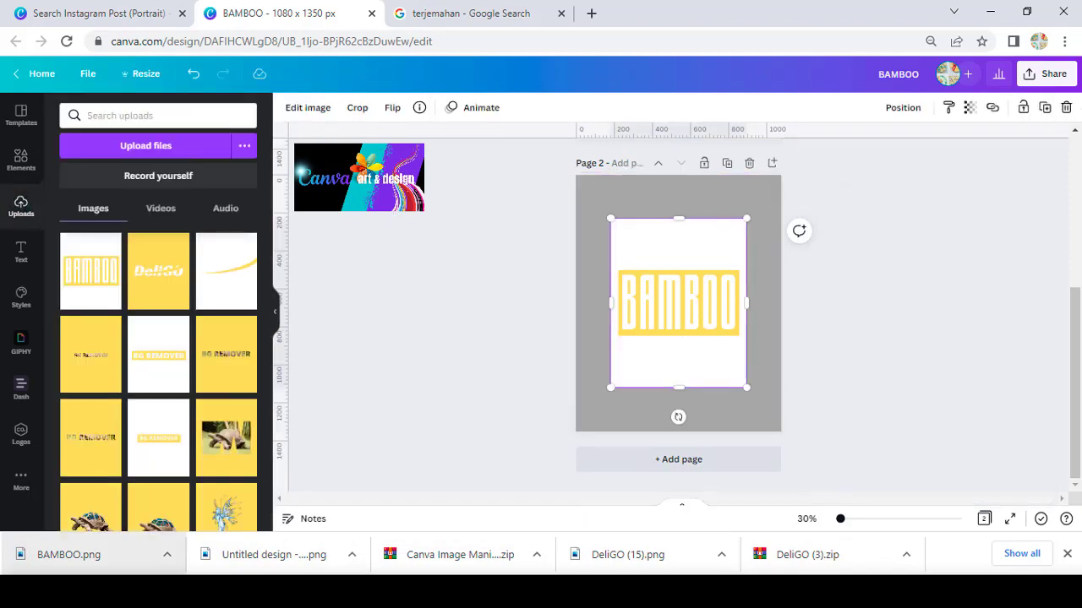
left_click(314, 110)
left_click(160, 228)
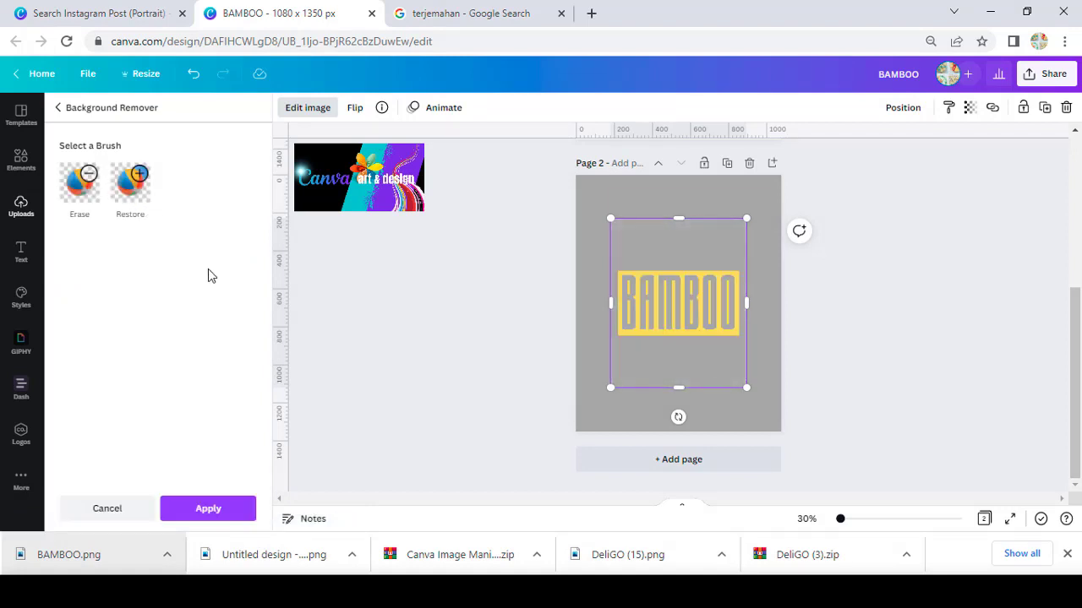
left_click(203, 510)
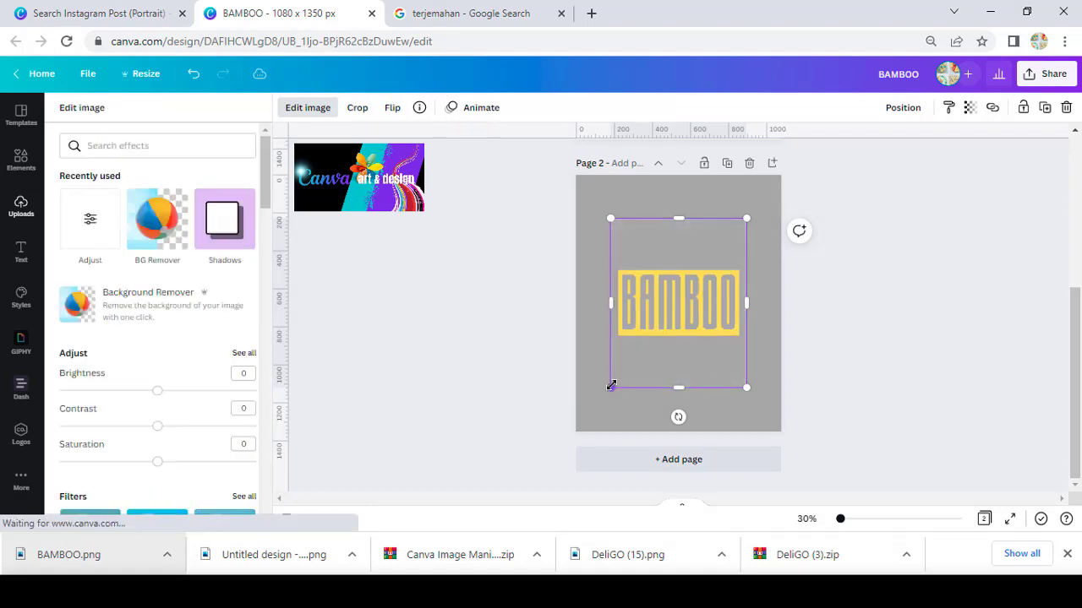
Enlarge the BAMBOO image to the full page width and crop its empty upper and lower areas close to the yellow rectangle.
left_click_drag(610, 387, 575, 431)
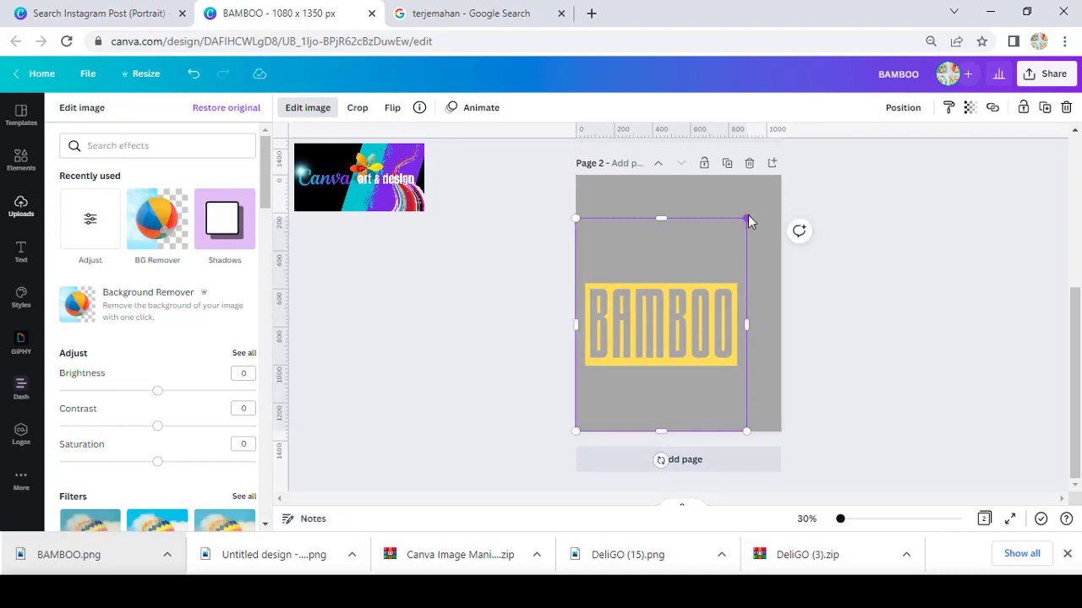
left_click_drag(747, 219, 783, 173)
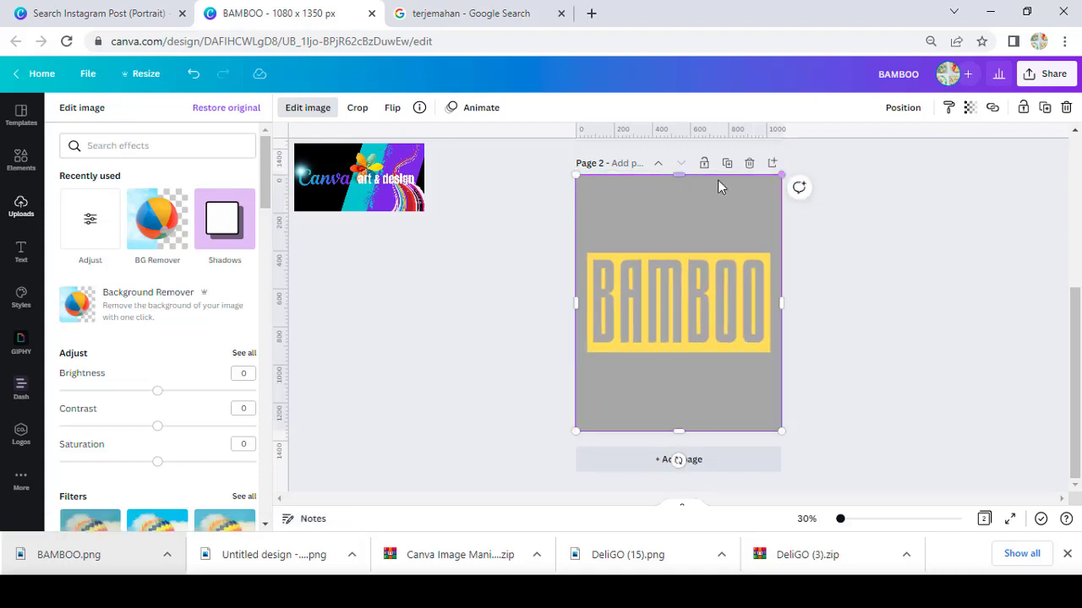
left_click_drag(678, 175, 678, 244)
left_click_drag(679, 431, 681, 359)
Search the photo elements for BAMBOO and add a photo of green bamboo stalks to page 2.
left_click(25, 192)
left_click(21, 161)
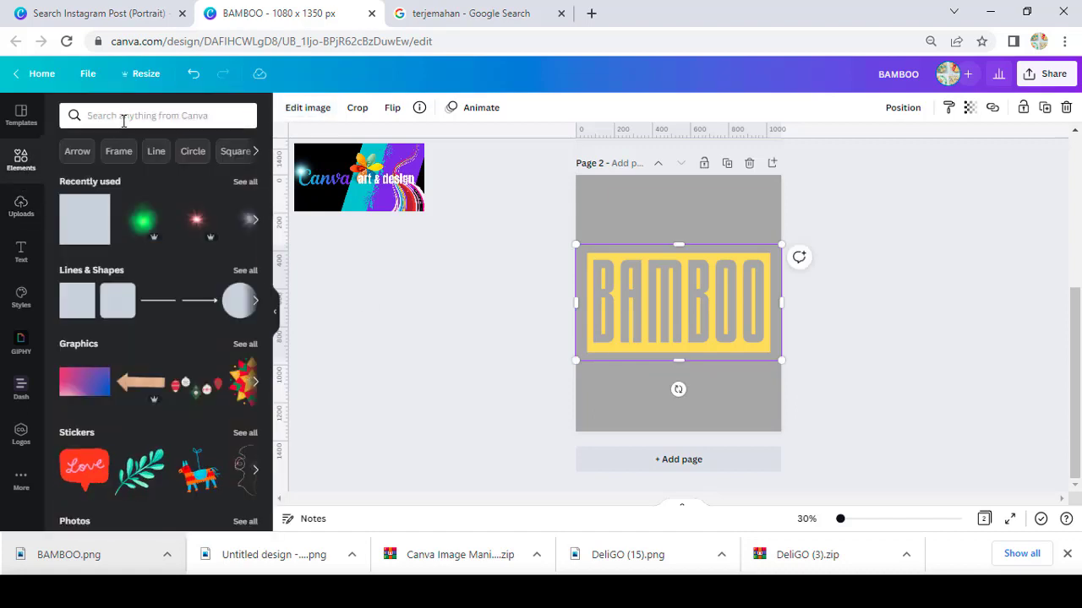
left_click(120, 116)
type("BAMBOO")
key("Return")
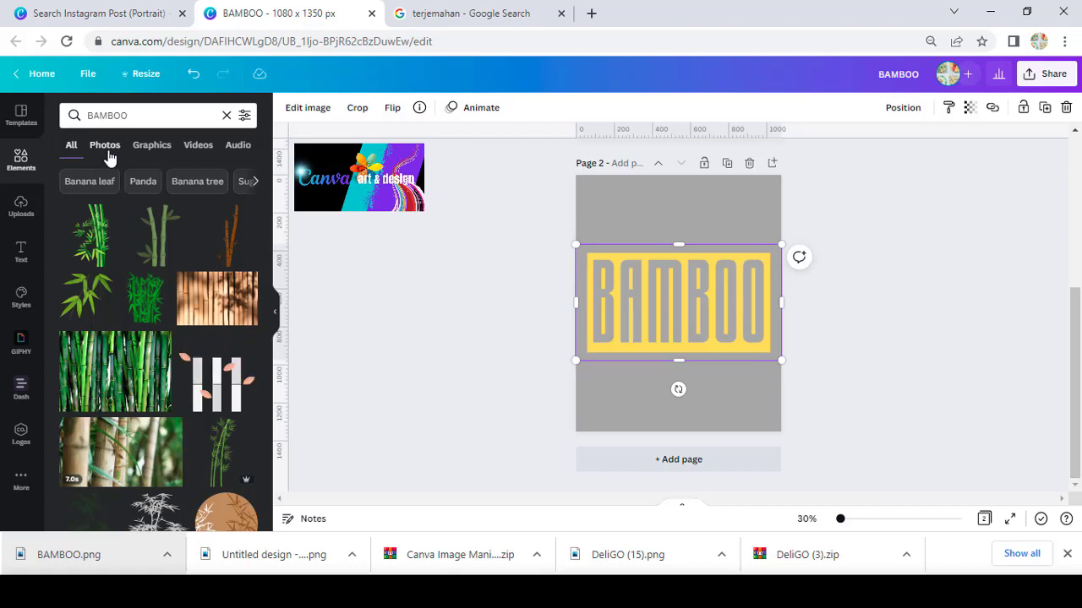
left_click(106, 149)
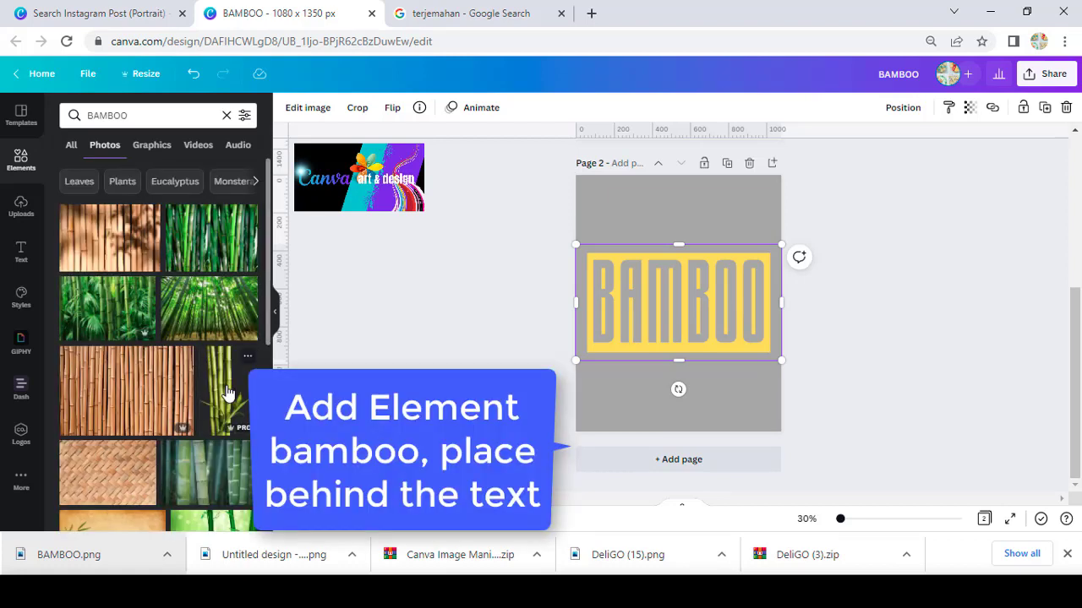
scroll(227, 393, "down", 3)
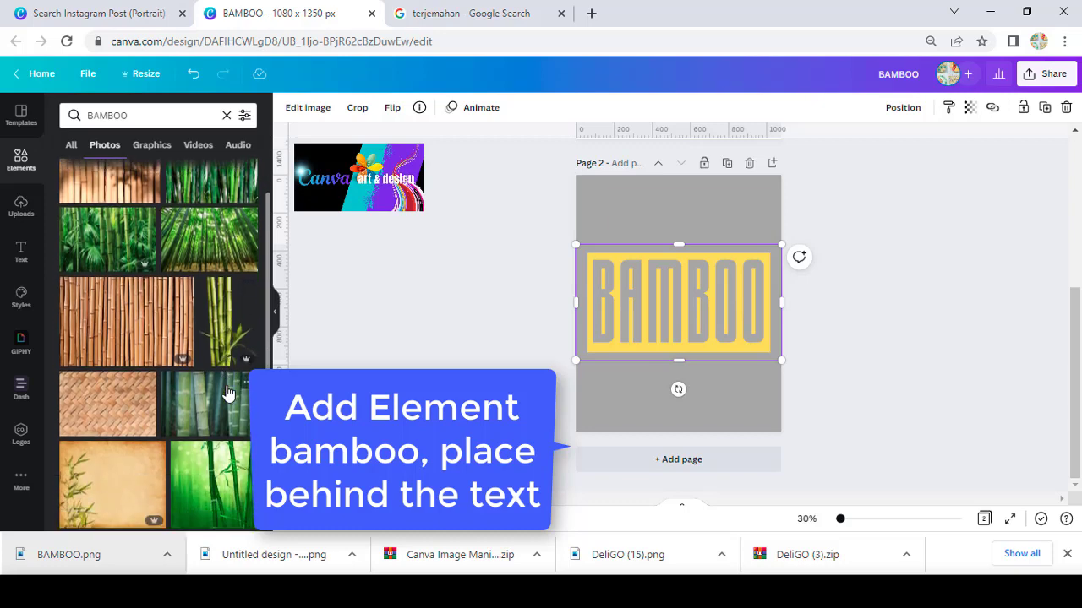
scroll(226, 391, "down", 1)
left_click(227, 394)
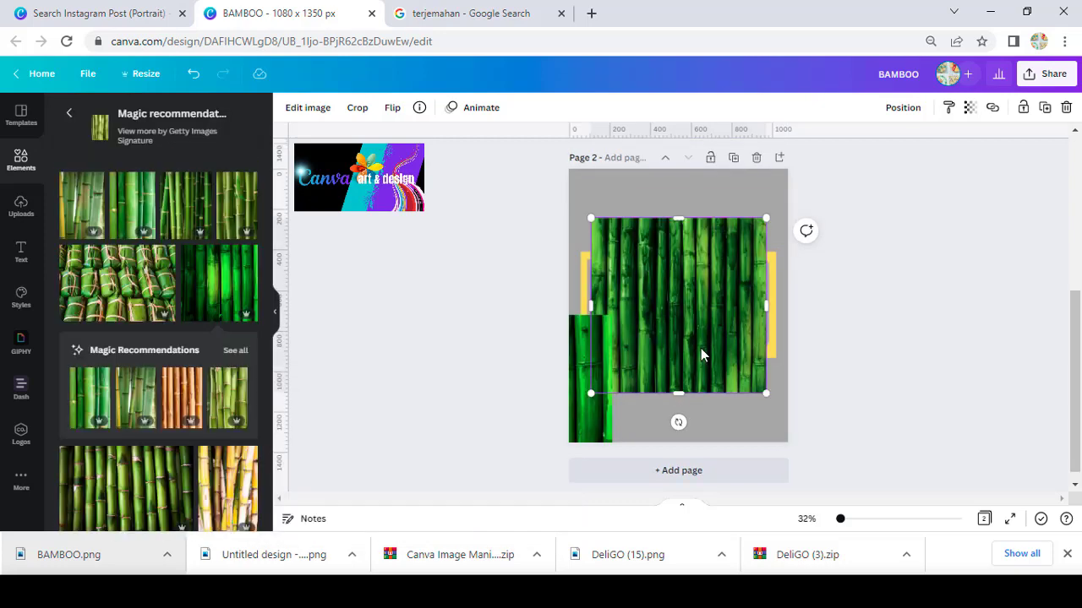
Replace the first bamboo photo with the brighter green one, scaled to cover the letters BAM and placed behind the yellow cut-out.
right_click(700, 349)
left_click(766, 323)
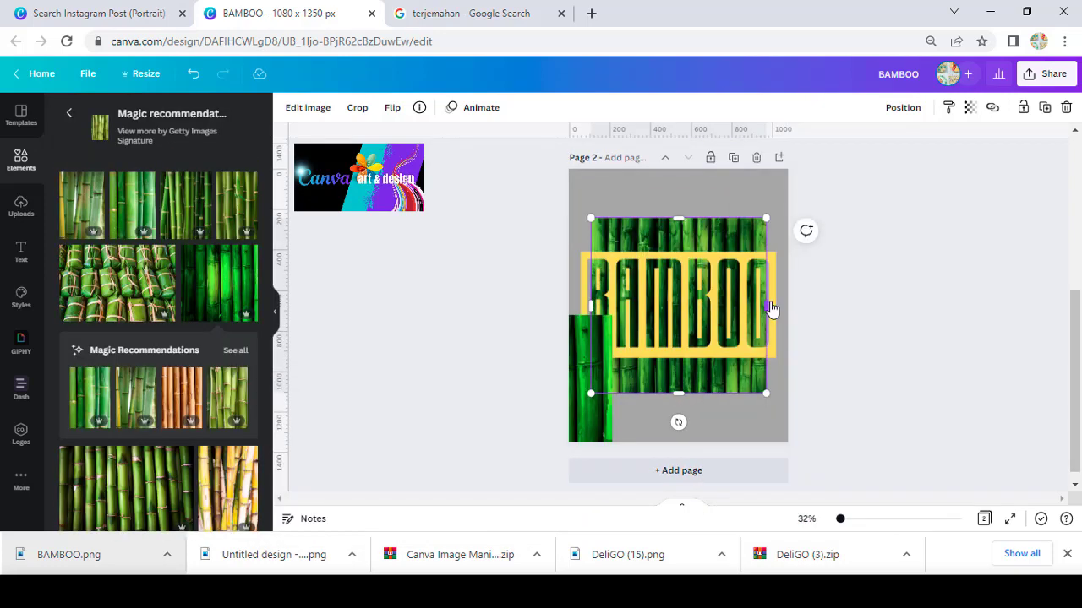
left_click_drag(770, 309, 745, 270)
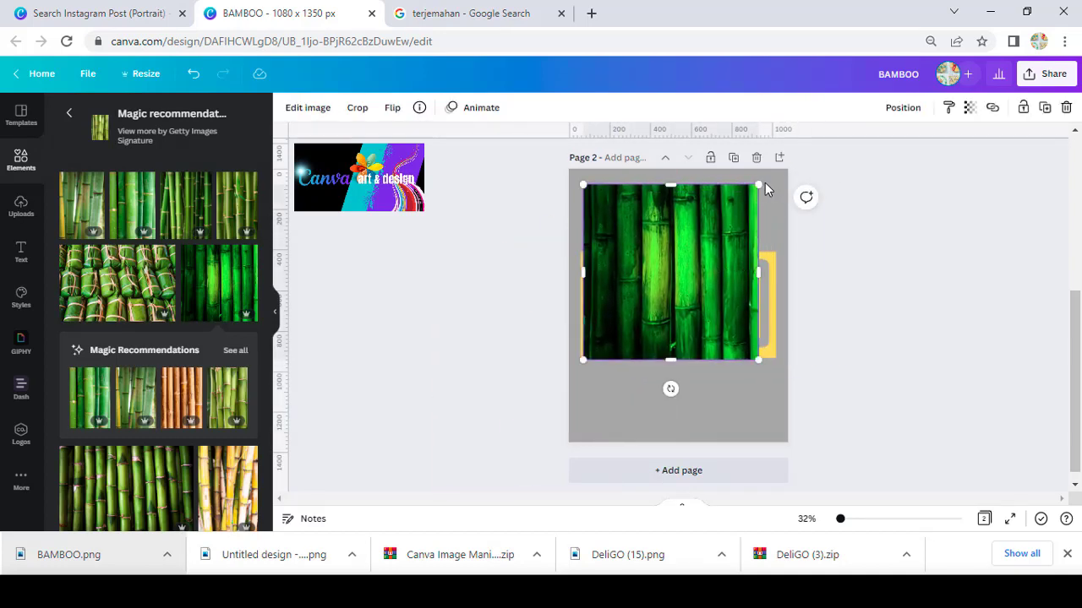
left_click_drag(766, 184, 696, 268)
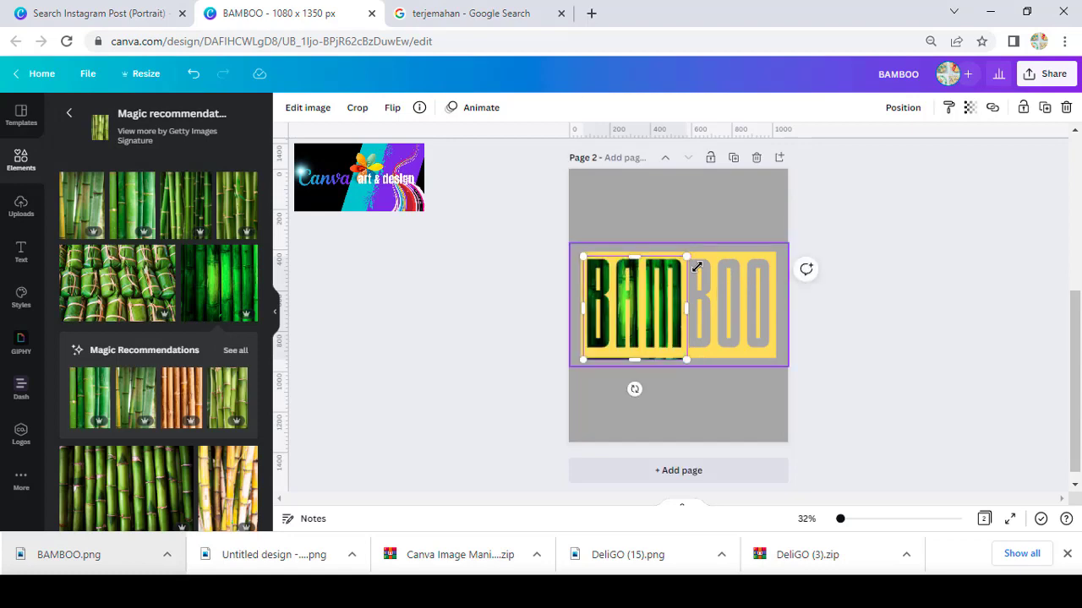
Duplicate the bamboo photo, resize the copy to cover the letters BOO, and send it behind the yellow cut-out.
left_click_drag(846, 519, 854, 519)
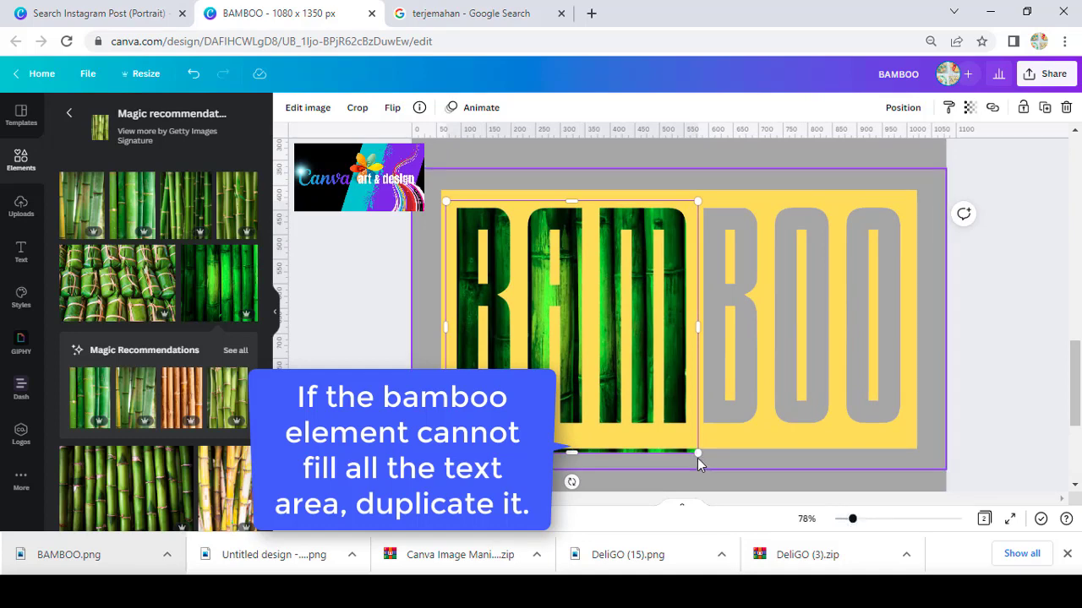
key("ctrl+d")
left_click_drag(613, 407, 851, 380)
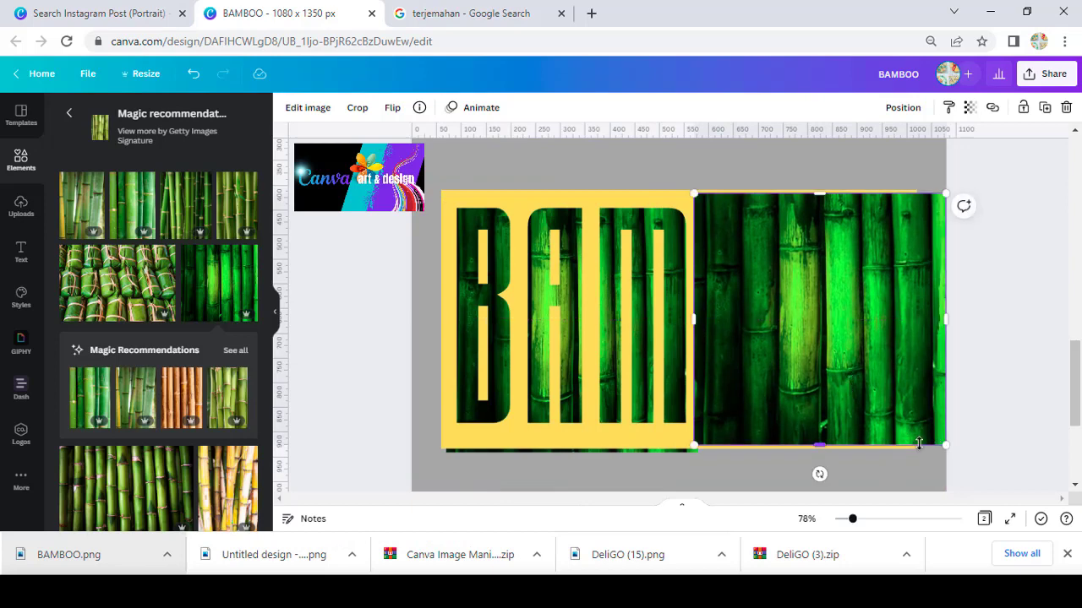
left_click_drag(935, 443, 893, 410)
mouse_move(862, 371)
left_mouse_down()
mouse_move(859, 400)
mouse_move(856, 388)
left_mouse_up()
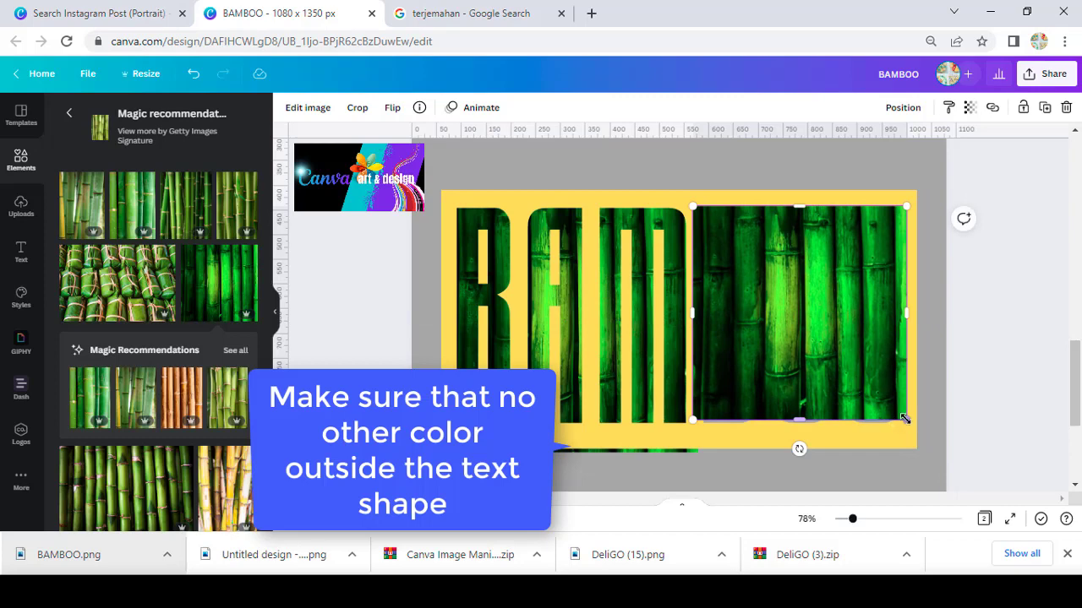
left_click_drag(904, 418, 910, 424)
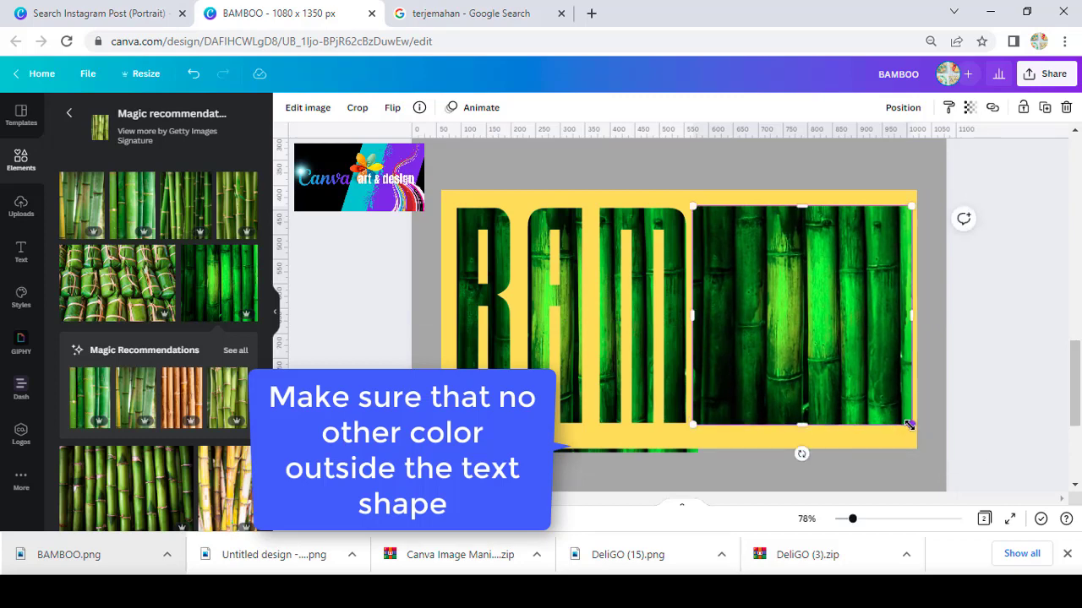
key("ctrl+[")
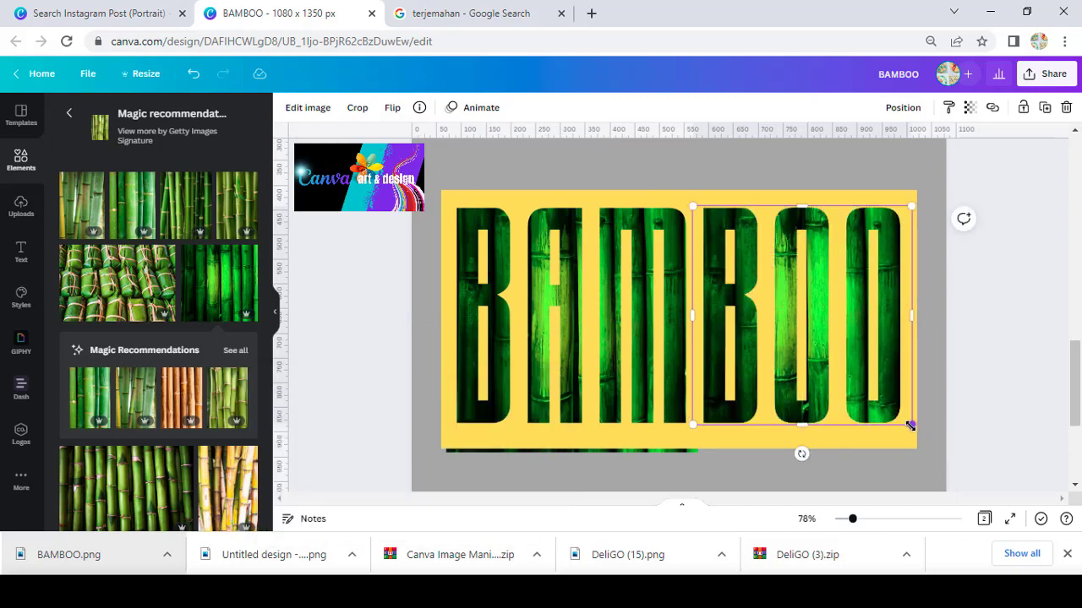
Crop the lower edges of the yellow cut-out and the bamboo photo to remove the green strip below the yellow rectangle.
left_click(552, 448)
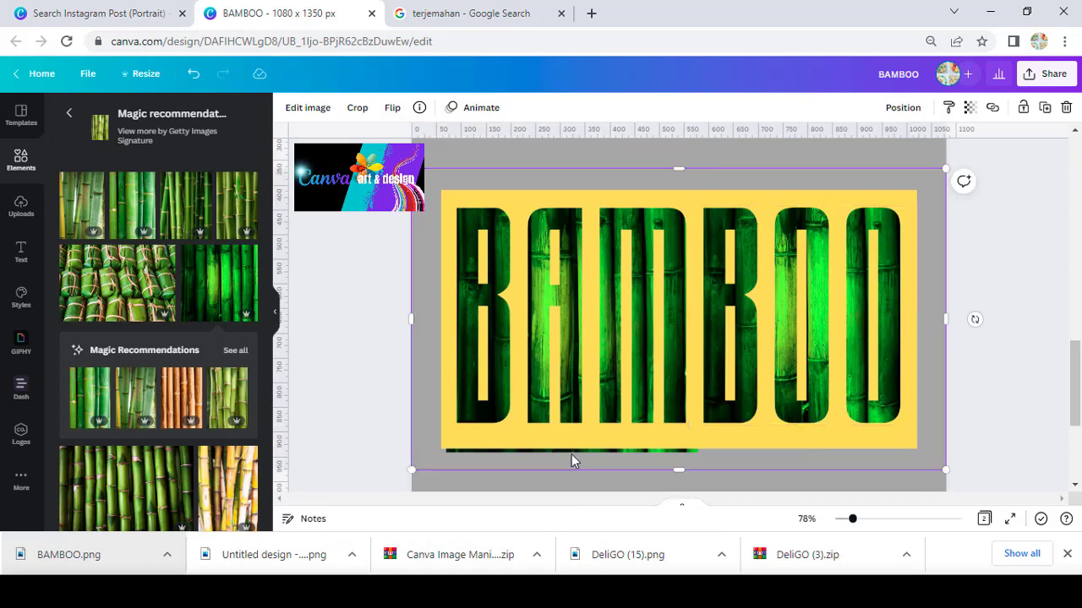
left_click_drag(676, 461, 686, 441)
left_click(650, 451)
left_click(686, 438)
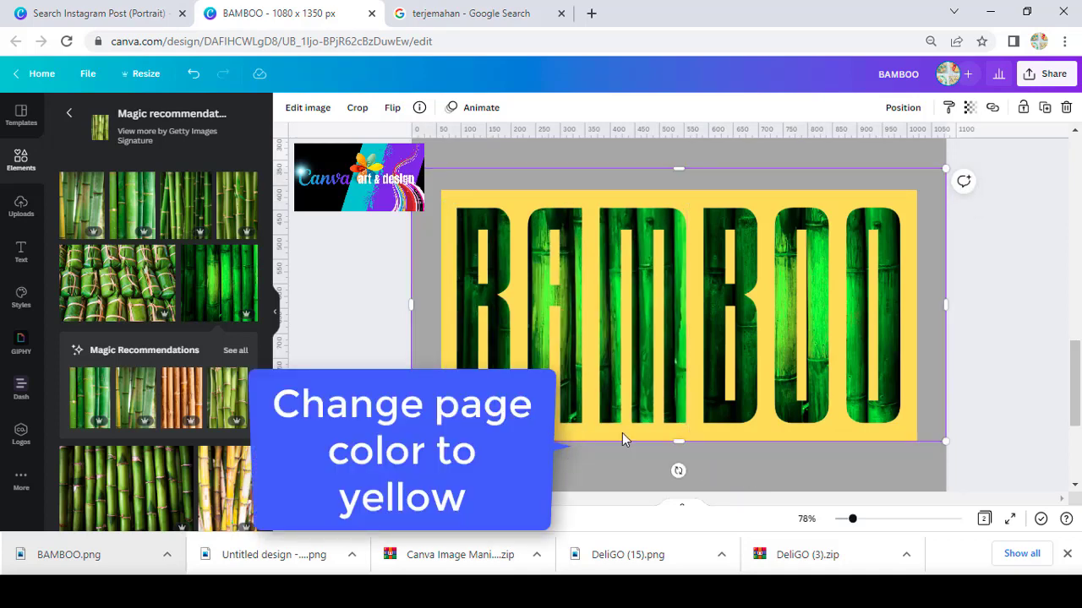
left_click_drag(678, 440, 679, 448)
Change the page 2 background to the same yellow as the cut-out, using the document colors.
left_click(806, 466)
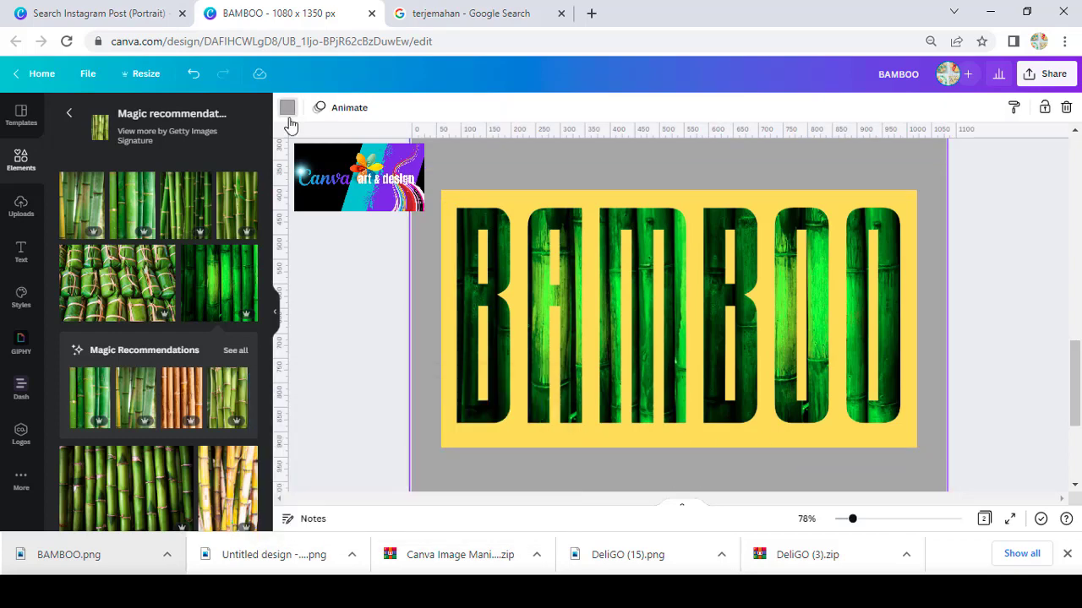
left_click(288, 109)
left_click(175, 174)
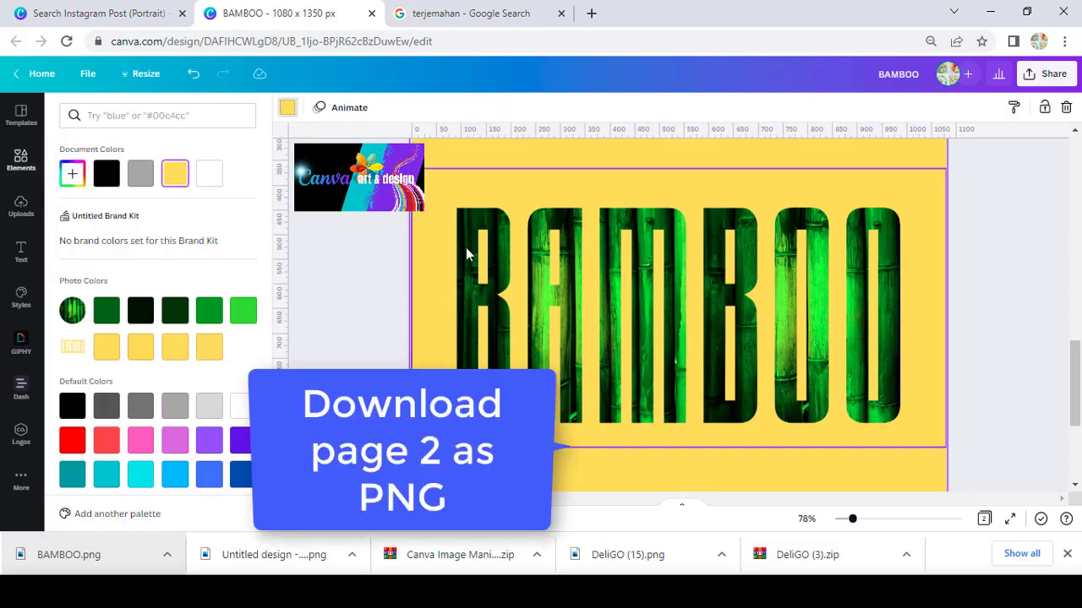
Download only page 2 of the design as a PNG.
left_click(842, 519)
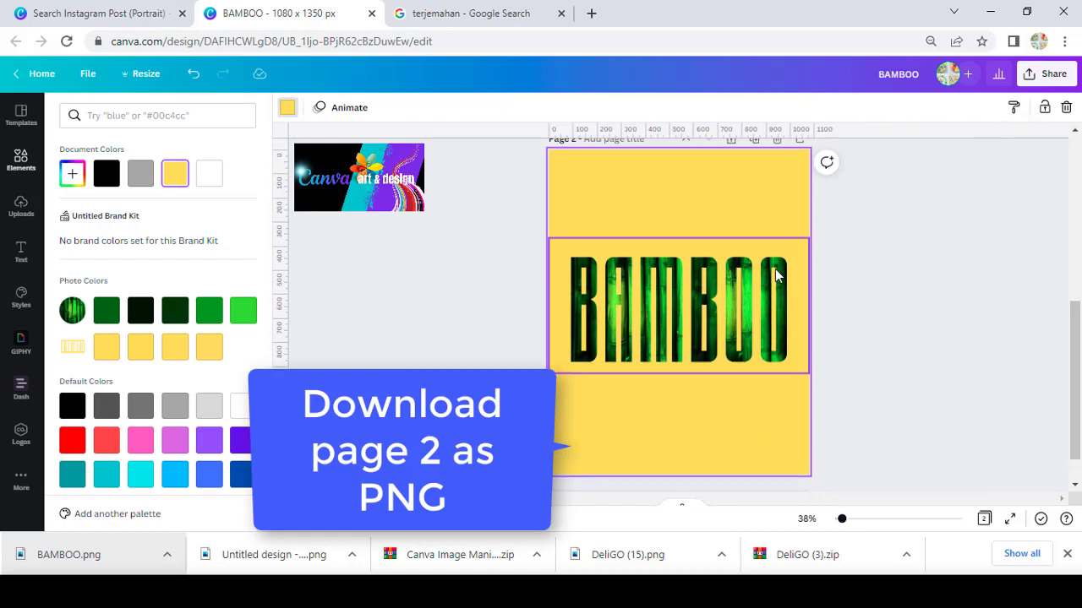
scroll(947, 136, "up", 2)
left_click(1048, 76)
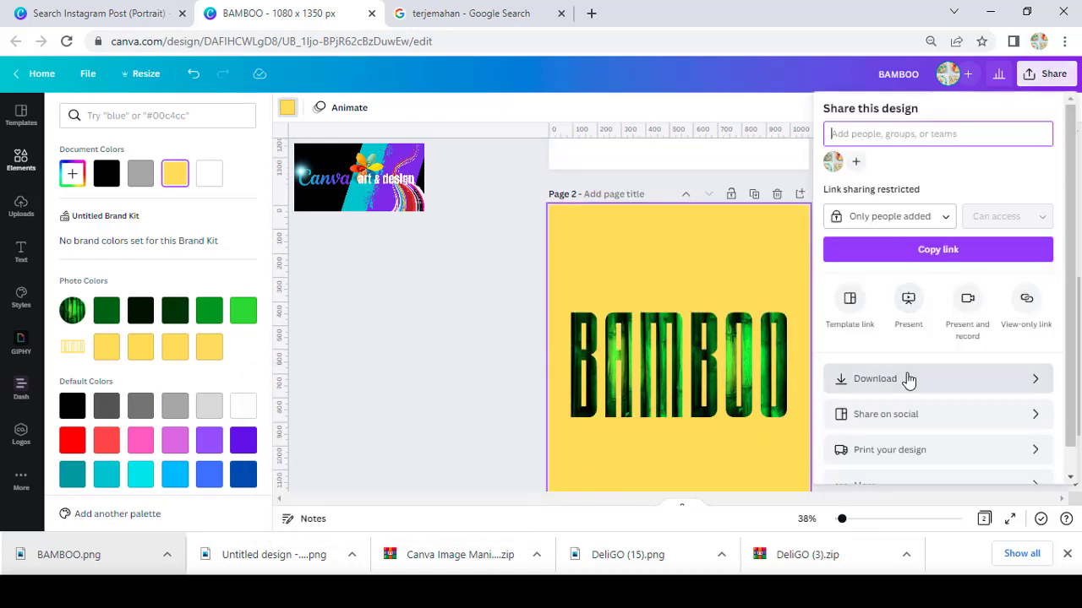
left_click(906, 378)
left_click(1005, 307)
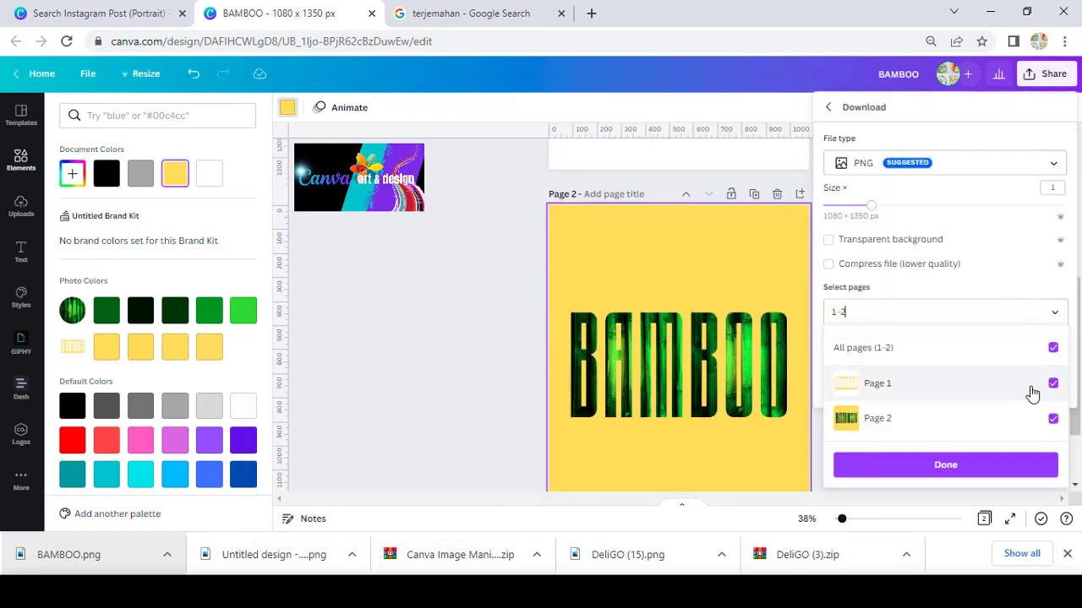
left_click(1033, 384)
left_click(1005, 462)
left_click(975, 387)
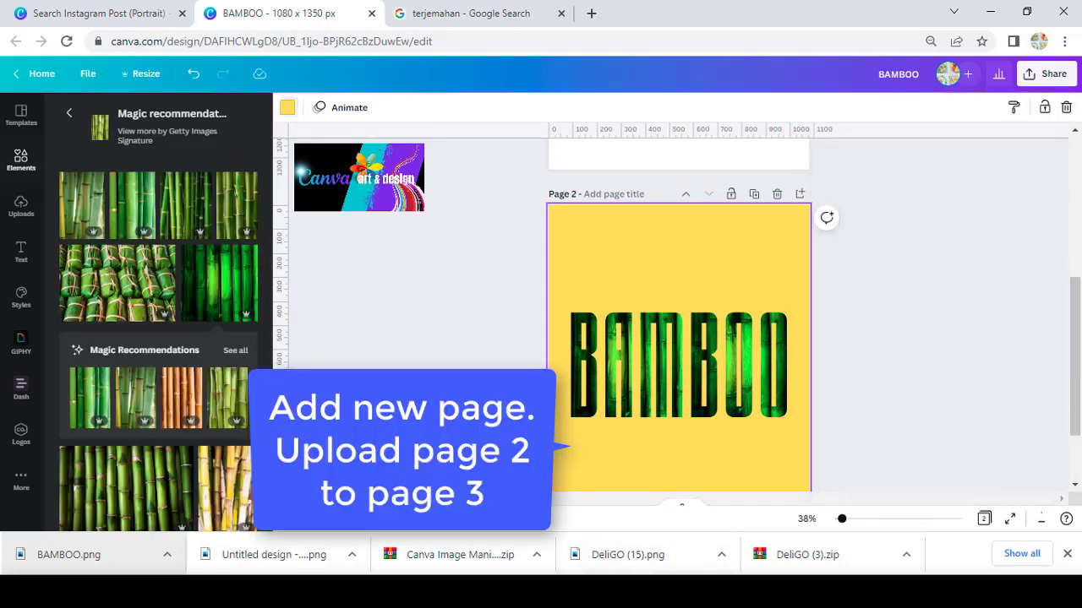
Add a third page and set its background to white.
scroll(679, 321, "down", 2)
left_click(622, 461)
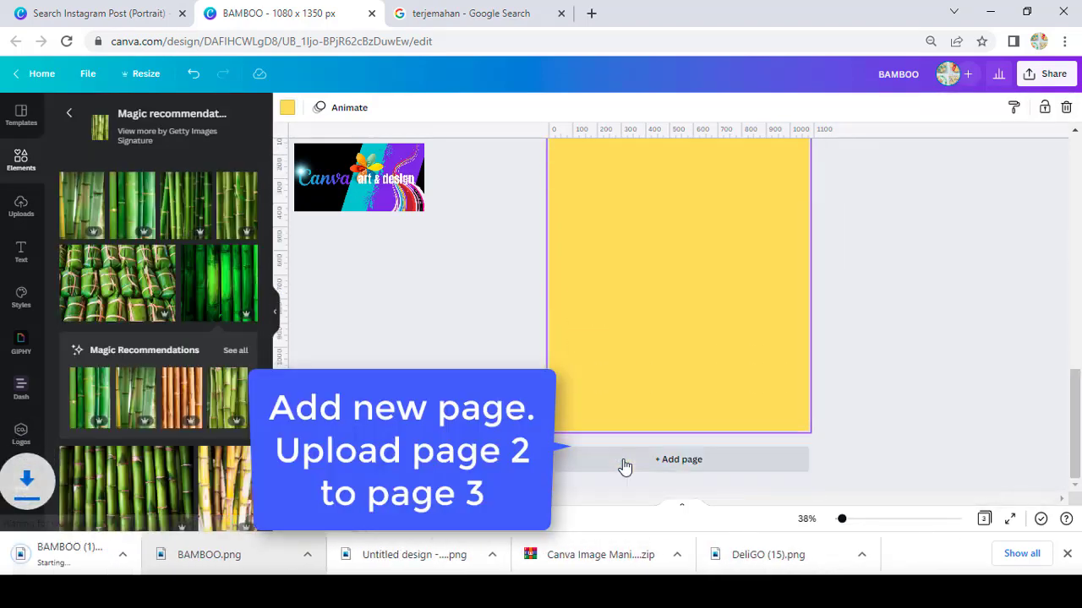
left_click(287, 108)
left_click(174, 176)
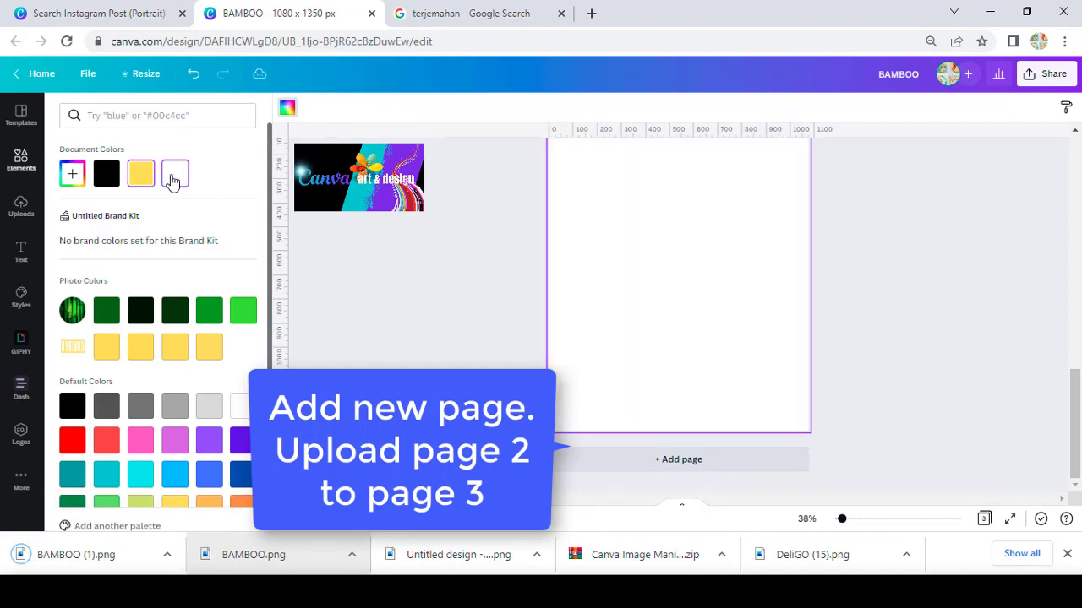
Upload the downloaded BAMBOO (1).png onto page 3 and remove its yellow background with the Background Remover.
left_click_drag(103, 556, 710, 320)
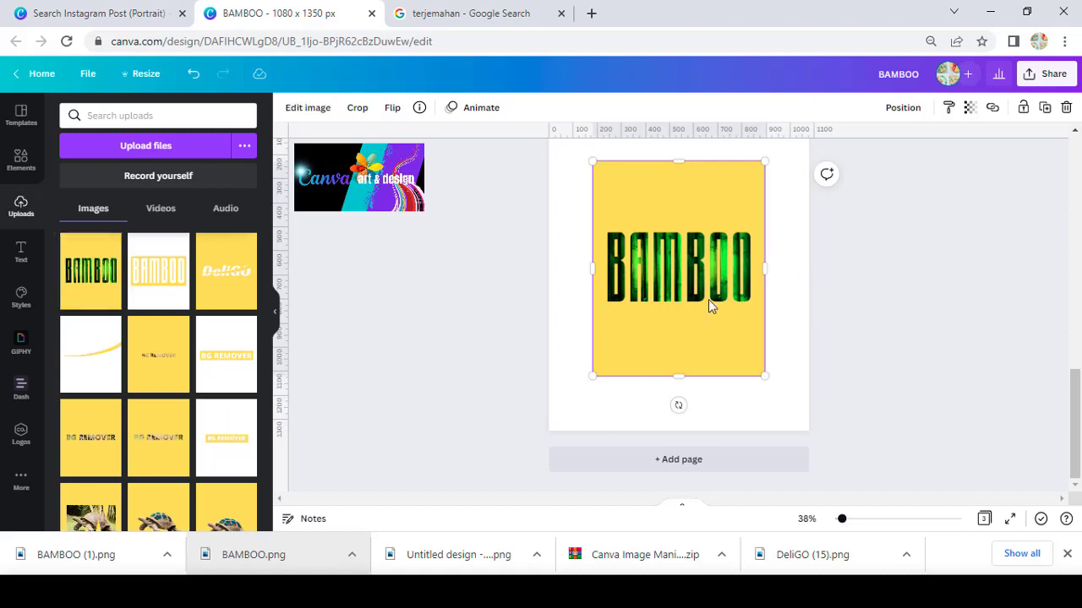
left_click(309, 108)
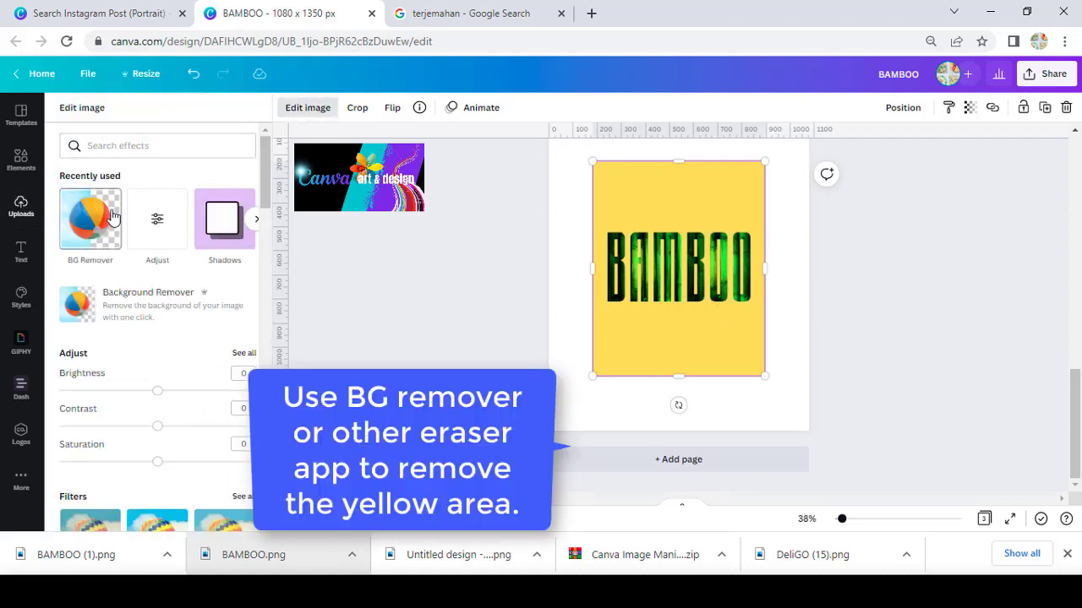
left_click(112, 217)
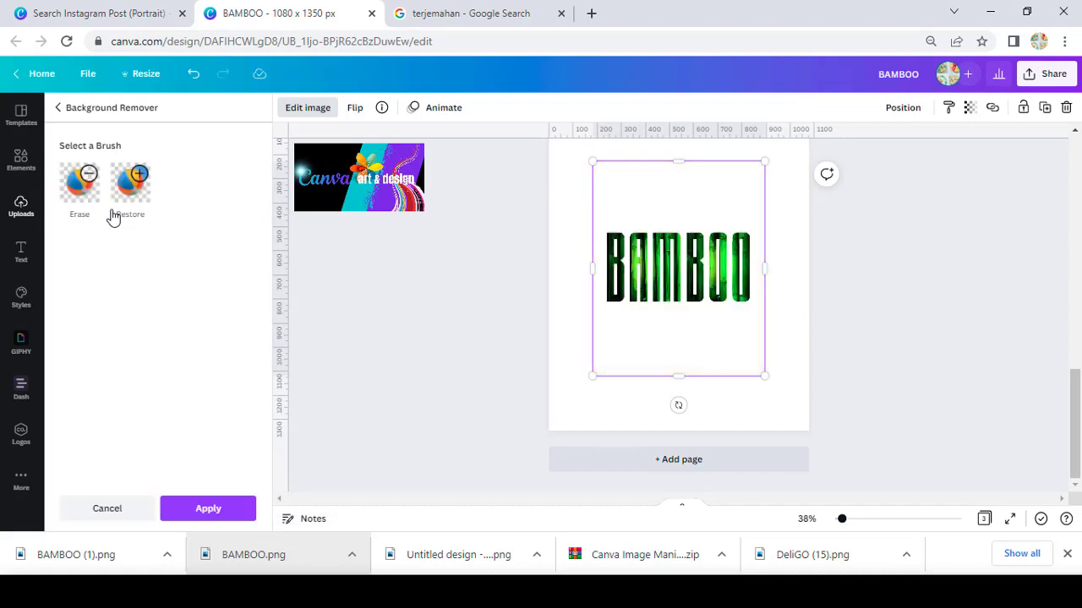
left_click(228, 509)
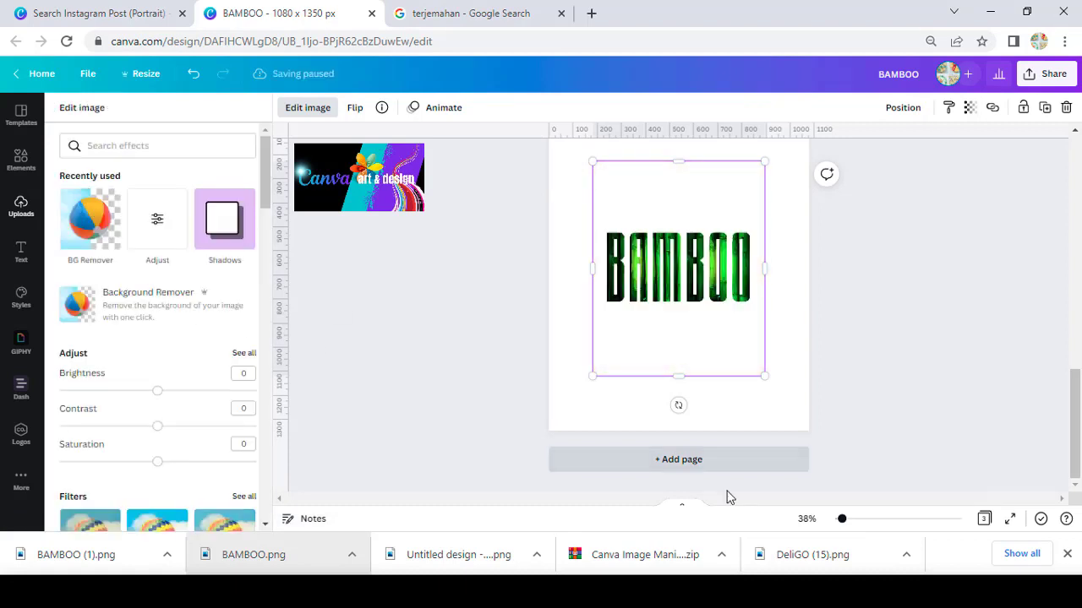
Crop the empty areas below and above the BAMBOO lettering on page 3.
left_click_drag(841, 519, 860, 518)
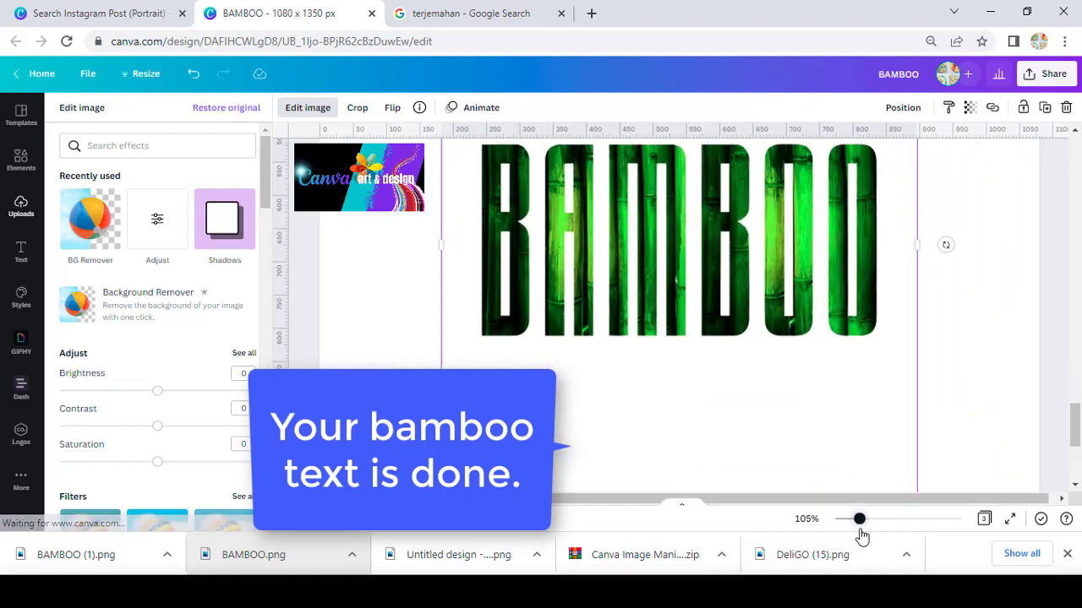
left_click(846, 519)
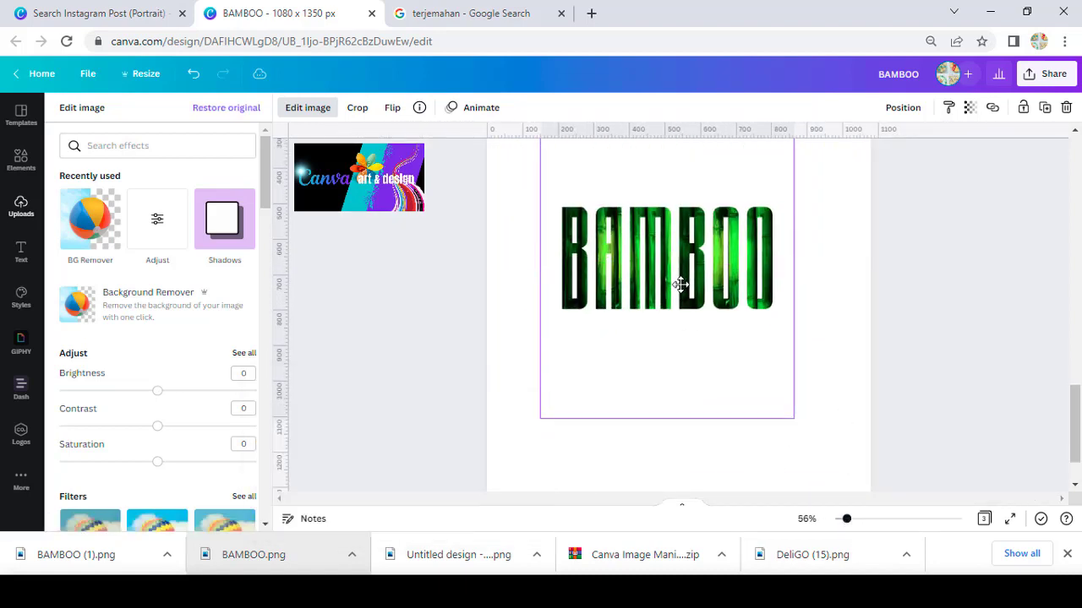
left_click_drag(667, 423, 674, 321)
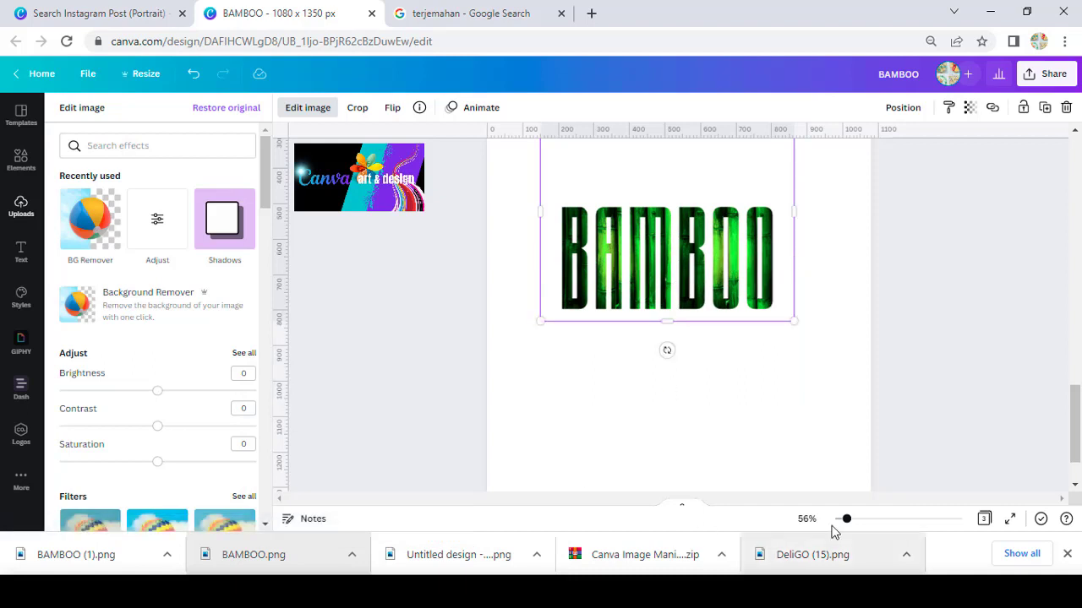
left_click_drag(845, 518, 840, 519)
left_click_drag(672, 226, 673, 251)
Enlarge the cropped BAMBOO lettering to about the full page width and position it near the middle of page 3.
left_click_drag(742, 250, 792, 226)
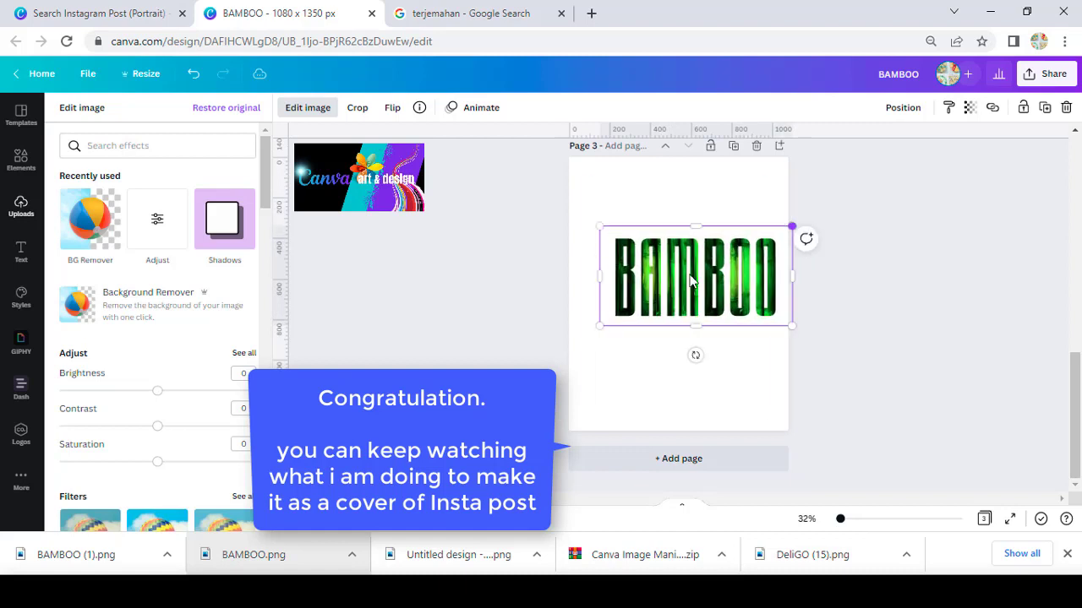
left_click_drag(600, 327, 571, 342)
left_click_drag(681, 290, 678, 296)
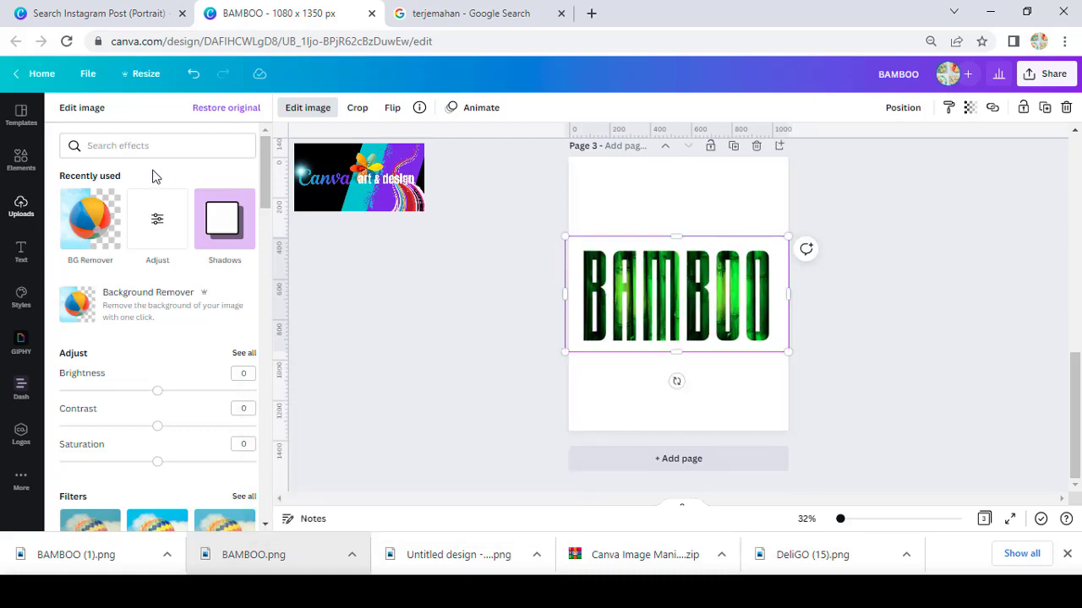
Search the photo elements for BAMBOO LEAF and add the cut-out bamboo leaf sprig to page 3.
left_click(21, 160)
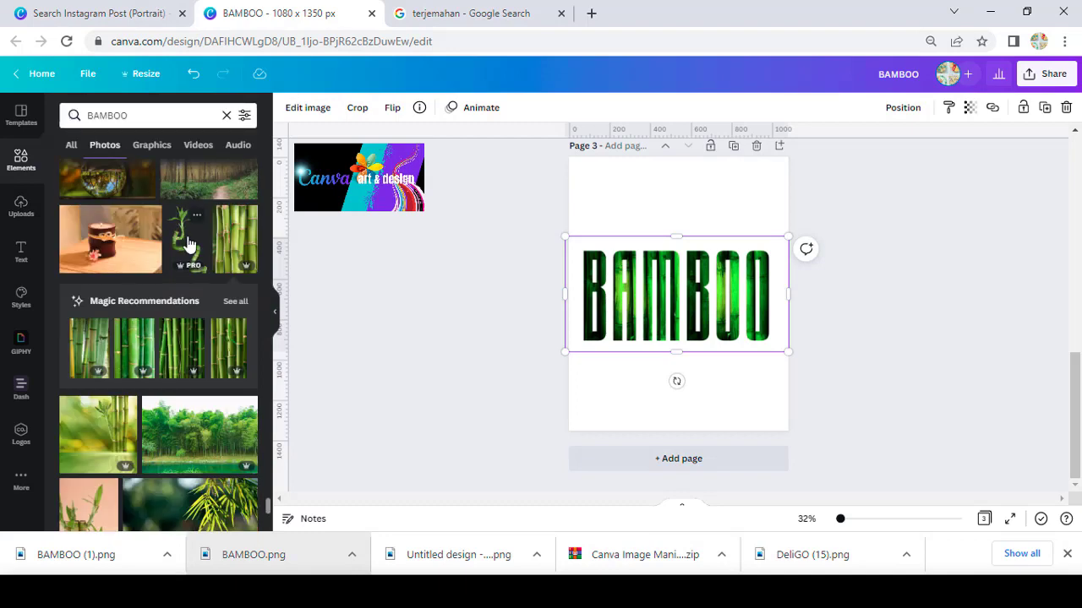
left_click(148, 120)
type("LEAF")
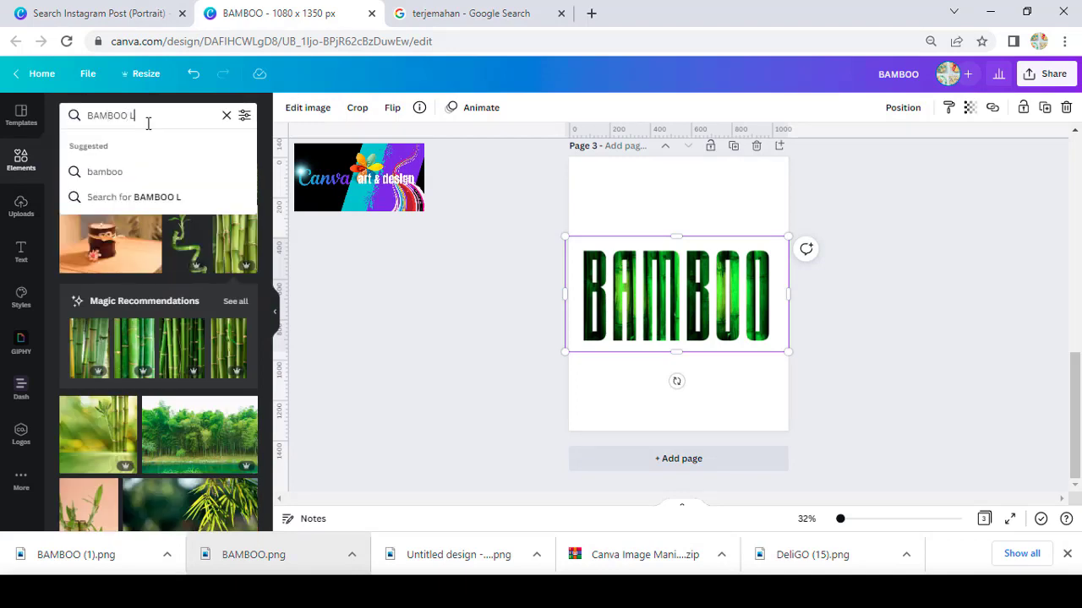
key("Return")
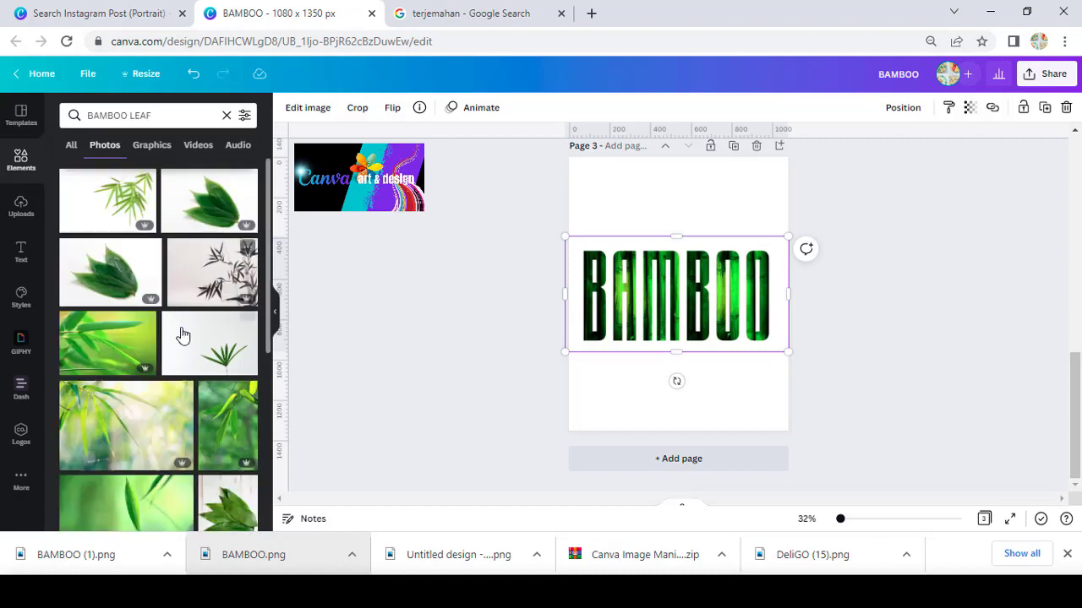
scroll(173, 369, "down", 5)
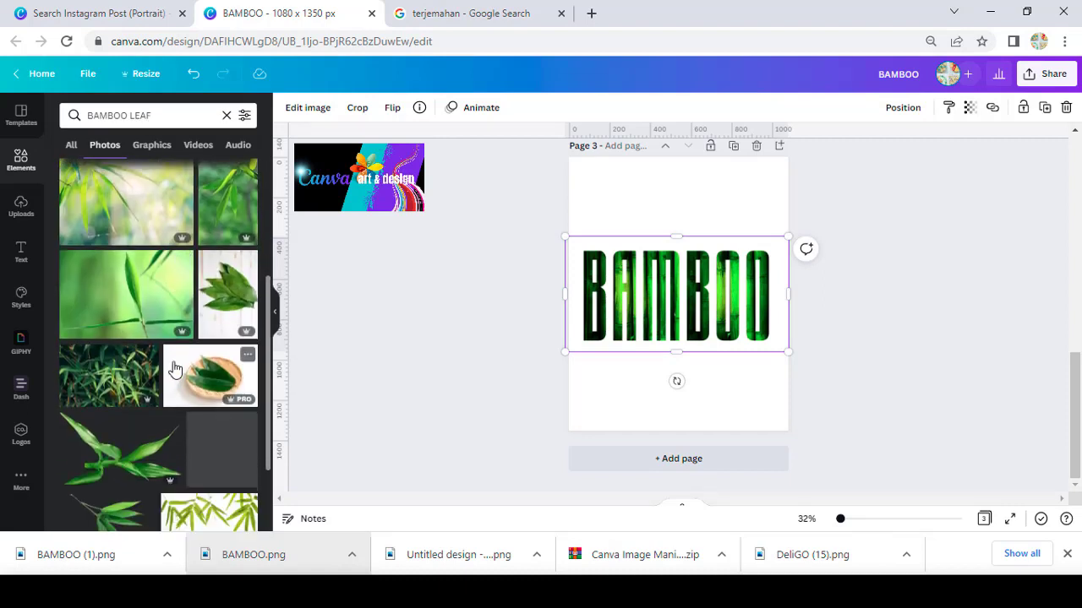
left_click(109, 478)
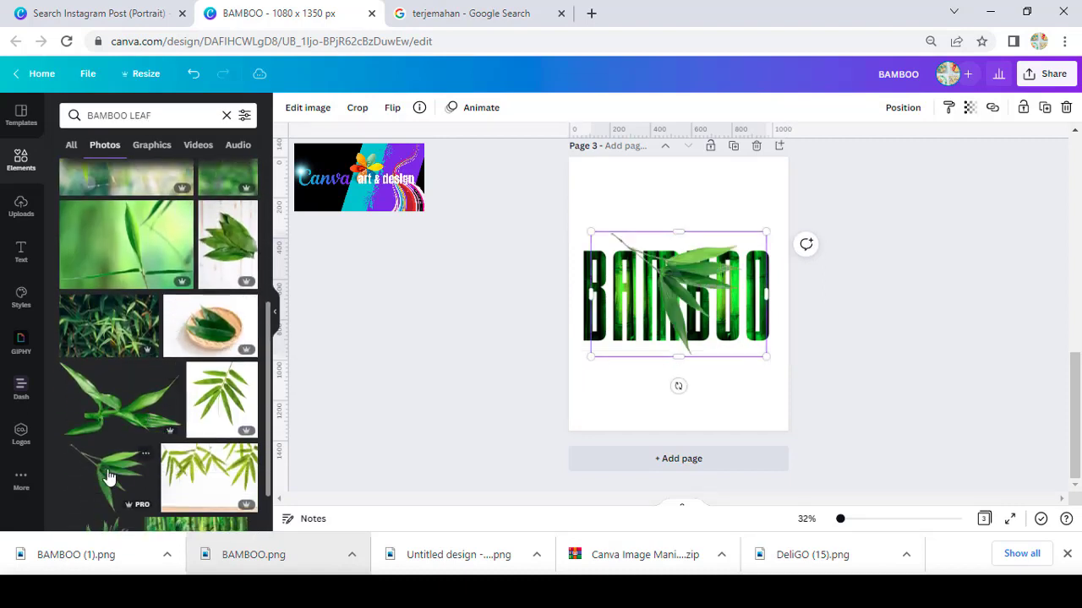
Rotate the leaf sprig to point upward, shrink it, and place it on the upper edge of the final O letters.
left_click_drag(685, 394, 769, 287)
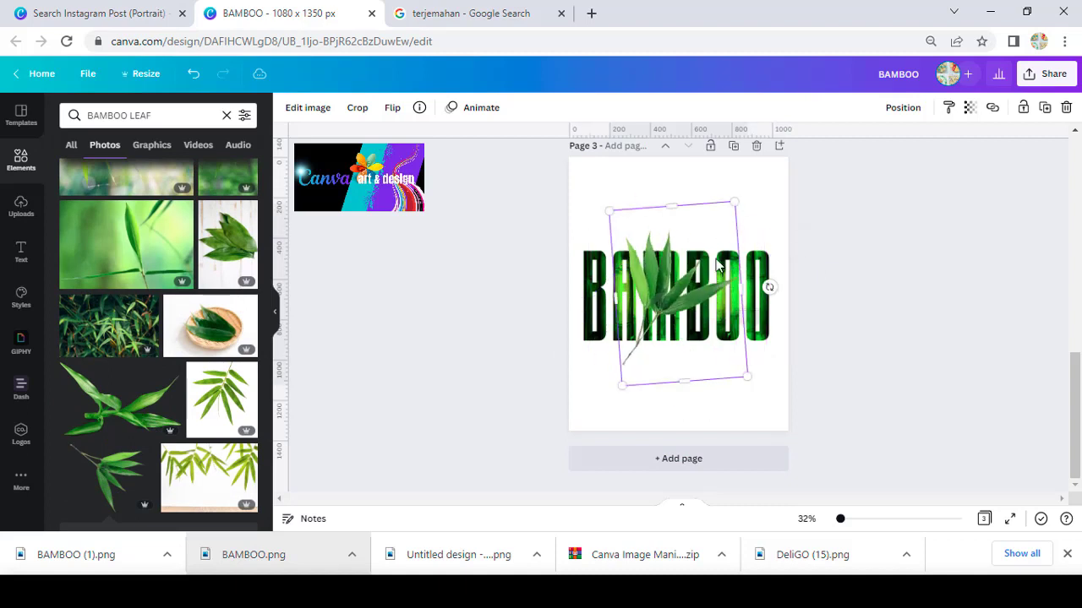
left_click_drag(732, 205, 698, 258)
left_click_drag(661, 313, 752, 242)
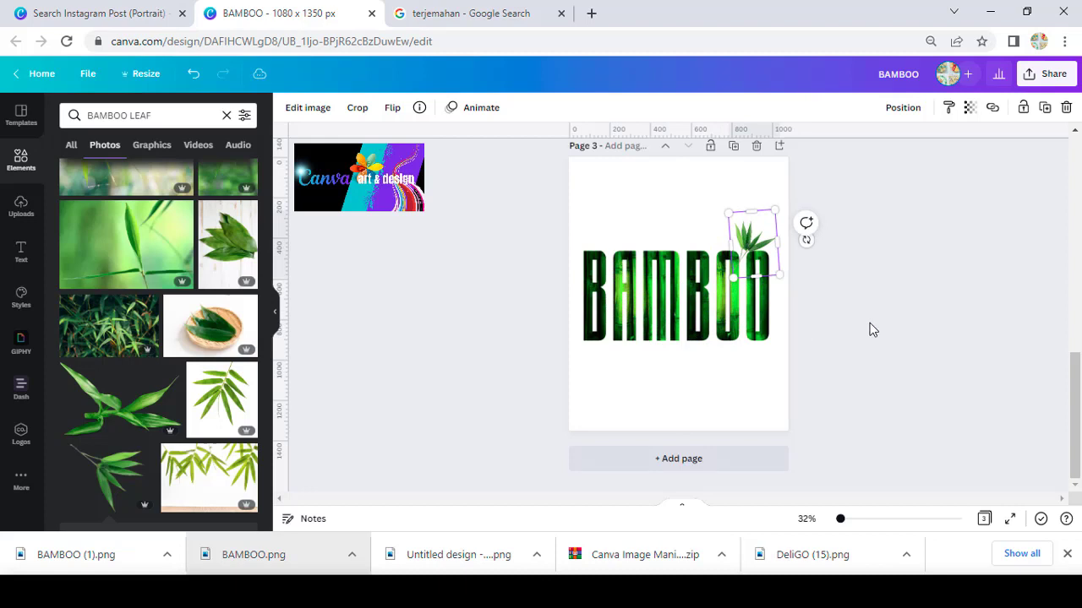
Add the bushy bamboo leaf cluster from the sprig's Magic Recommendations and position it, resized, at the lower-left corner of page 3.
scroll(207, 404, "down", 2)
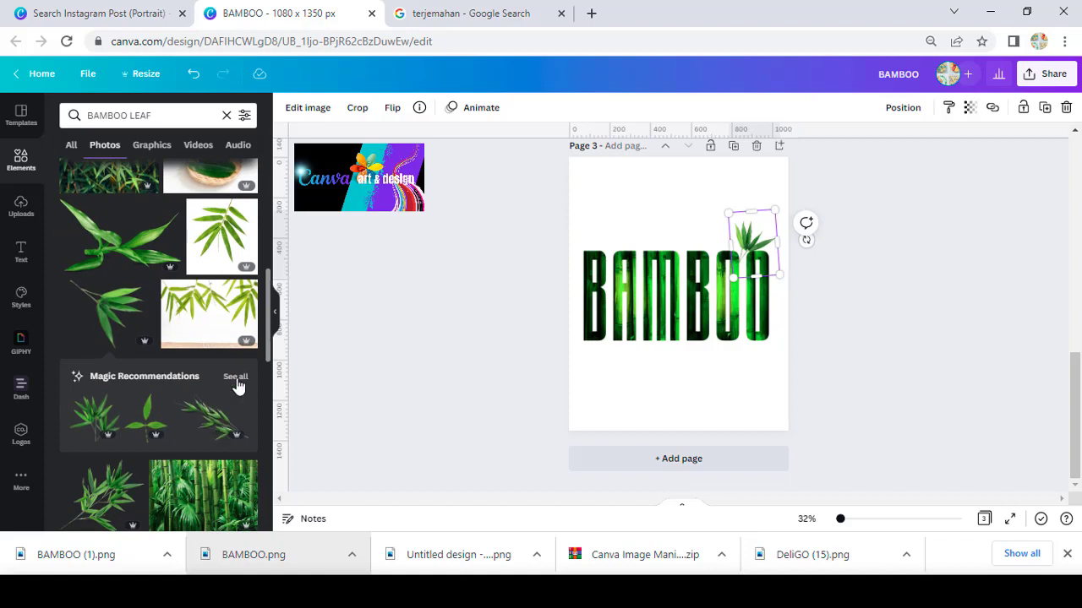
left_click(235, 383)
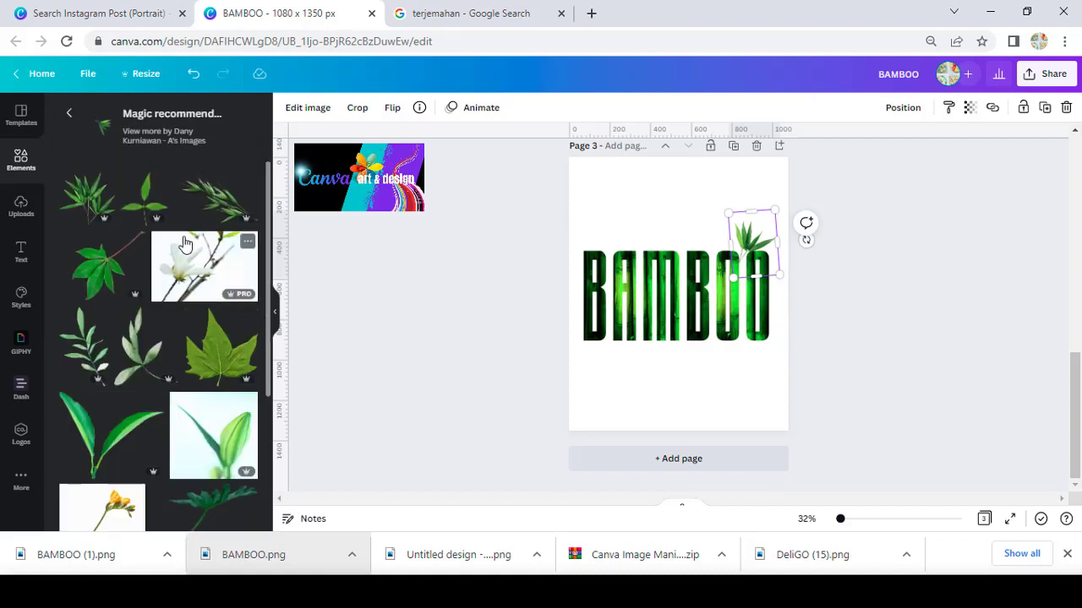
left_click(84, 211)
left_click_drag(682, 289, 592, 361)
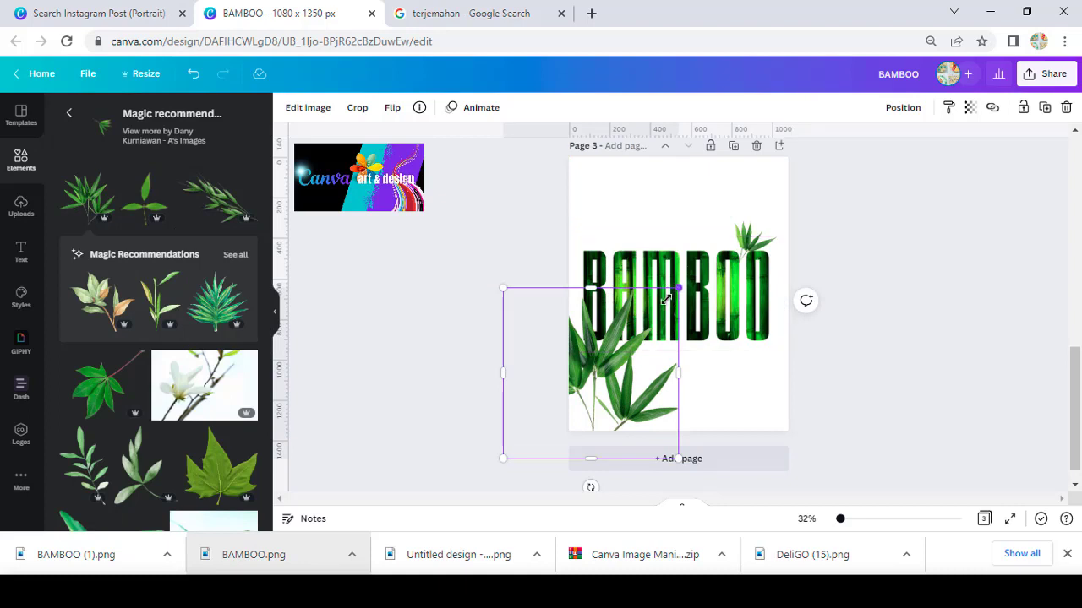
mouse_move(666, 299)
left_mouse_down()
mouse_move(647, 318)
mouse_move(660, 307)
left_mouse_up()
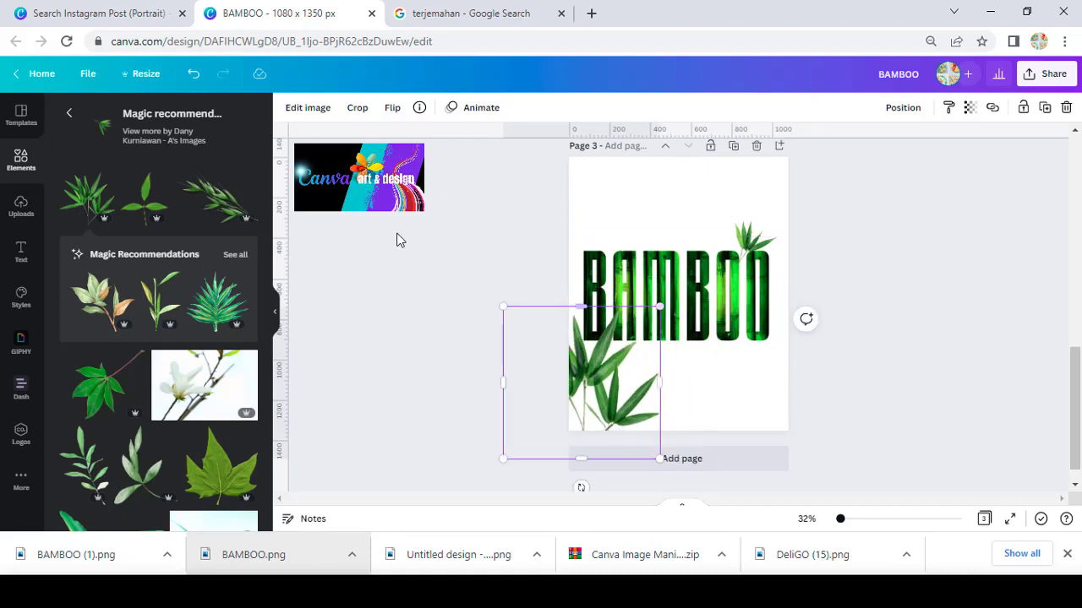
Blur the lower-left leaf cluster with a Blur adjustment of about 27.
left_click(309, 109)
left_click(157, 219)
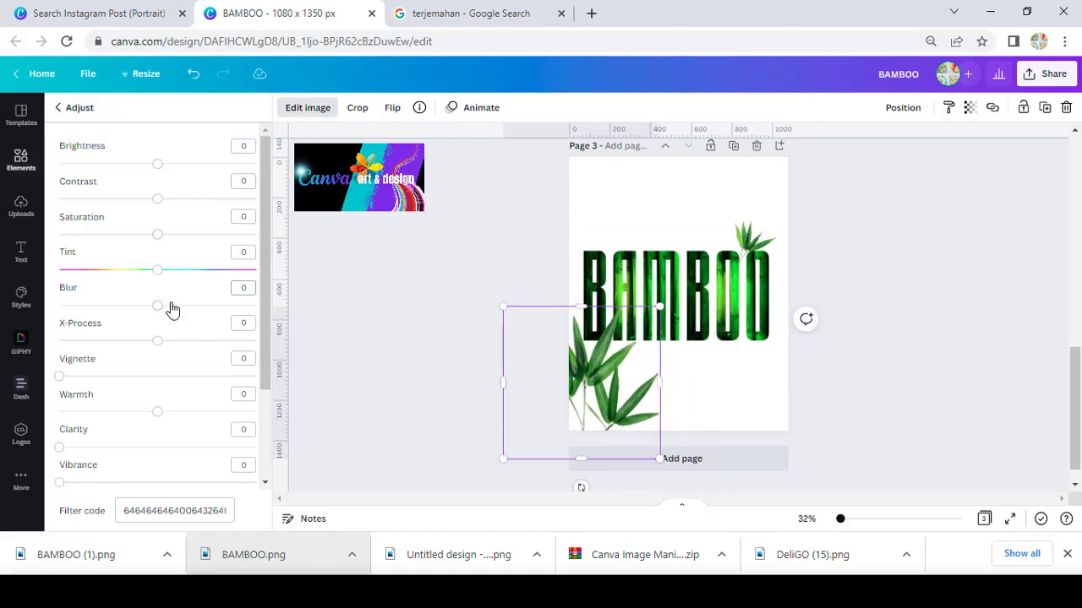
left_click_drag(172, 311, 186, 311)
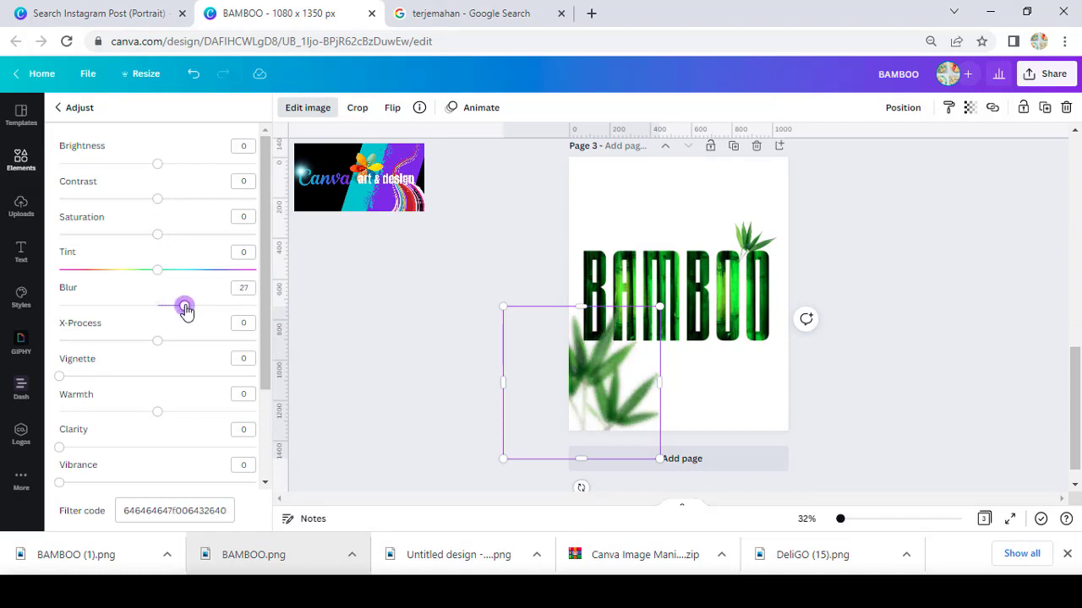
left_click(308, 107)
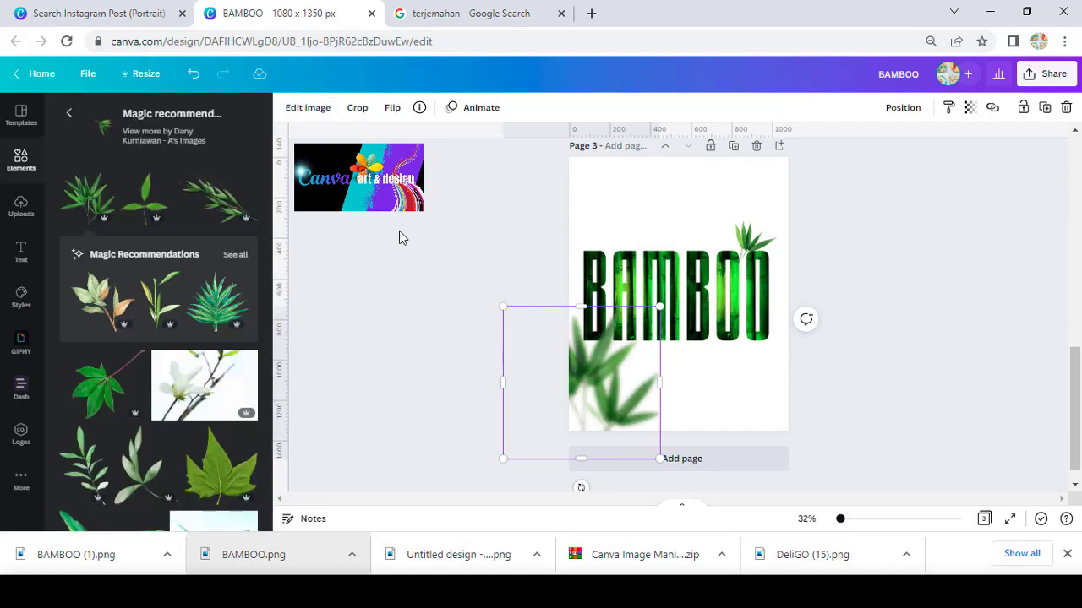
Return to the BAMBOO LEAF photo results and add the single green leaf on a white background to page 3.
scroll(183, 324, "down", 1)
scroll(183, 324, "down", 3)
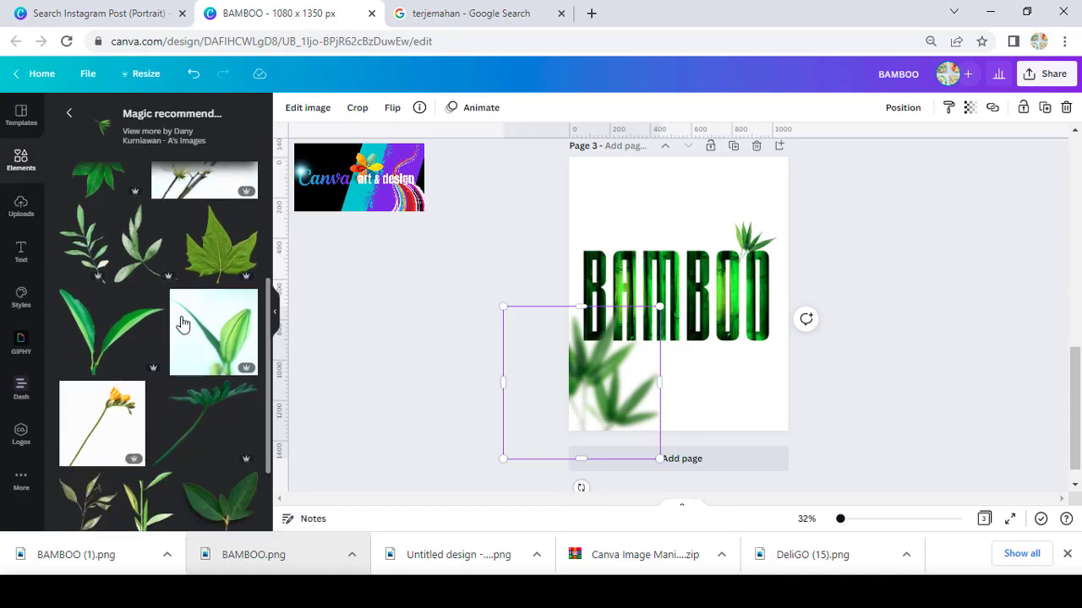
scroll(183, 324, "up", 3)
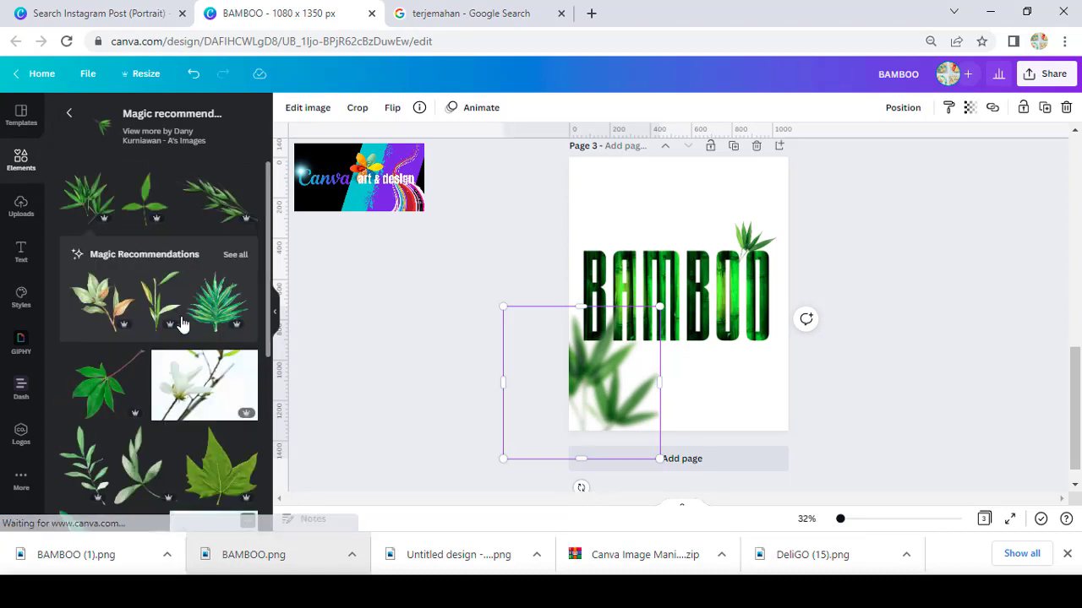
left_click(71, 115)
scroll(171, 300, "down", 3)
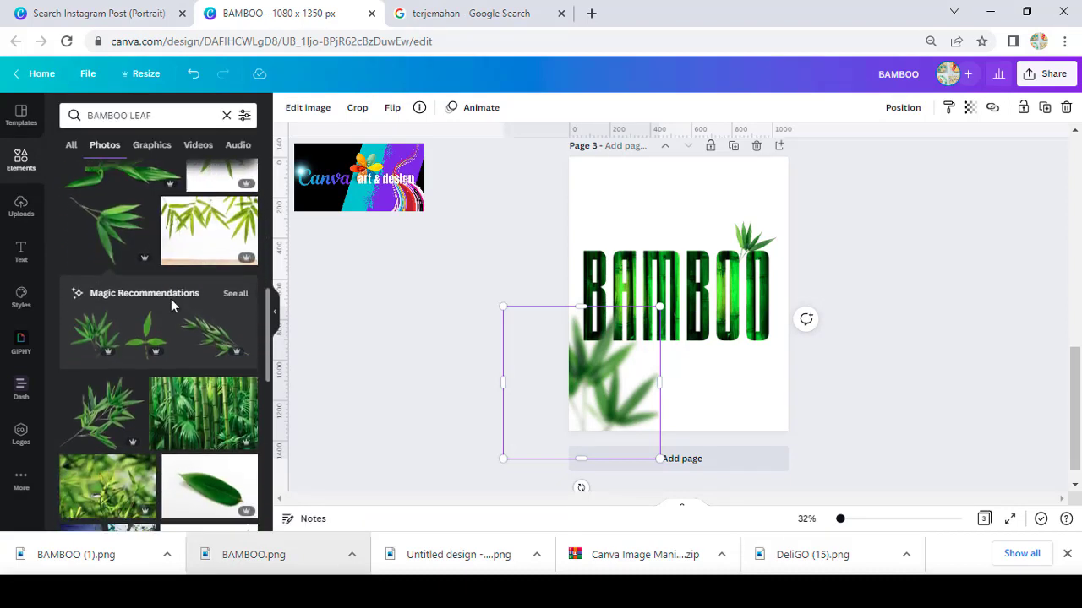
mouse_move(170, 299)
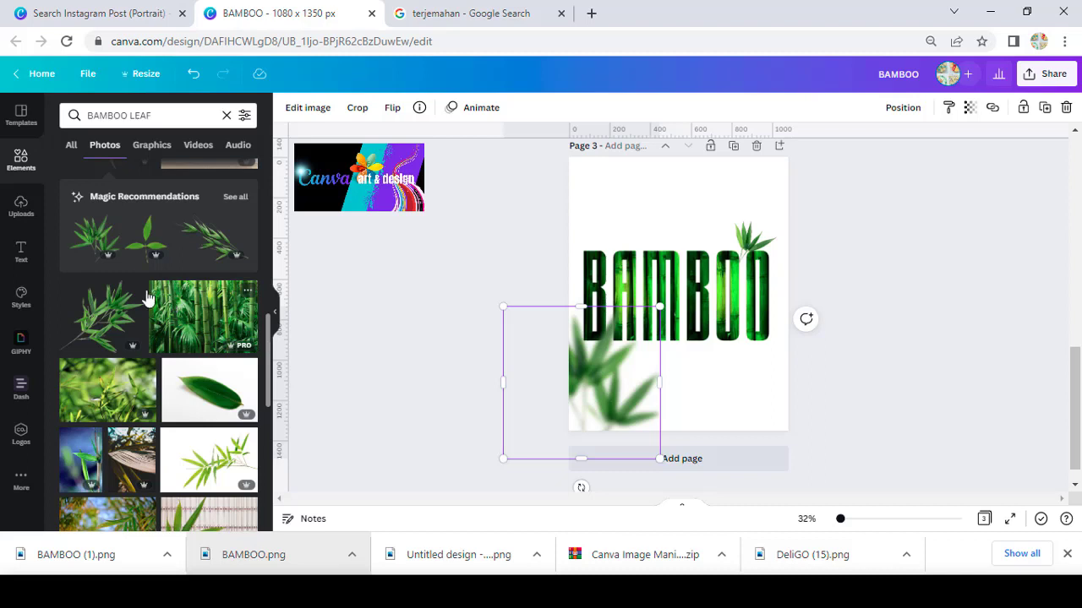
left_click(209, 403)
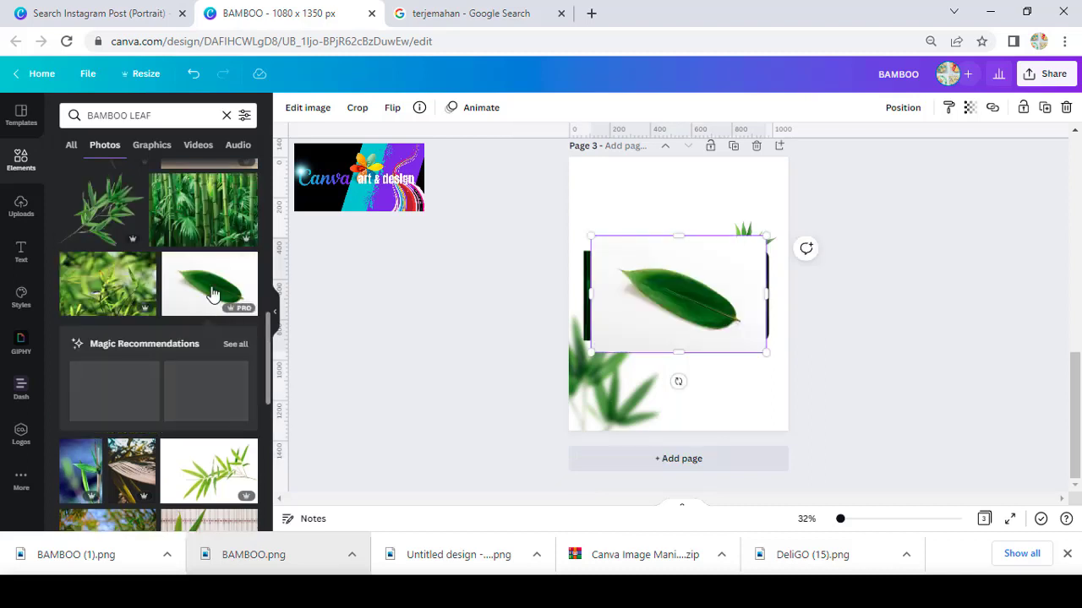
Remove the leaf photo's background, then shrink and tilt the leaf beneath the last letters of BAMBOO.
left_click(310, 111)
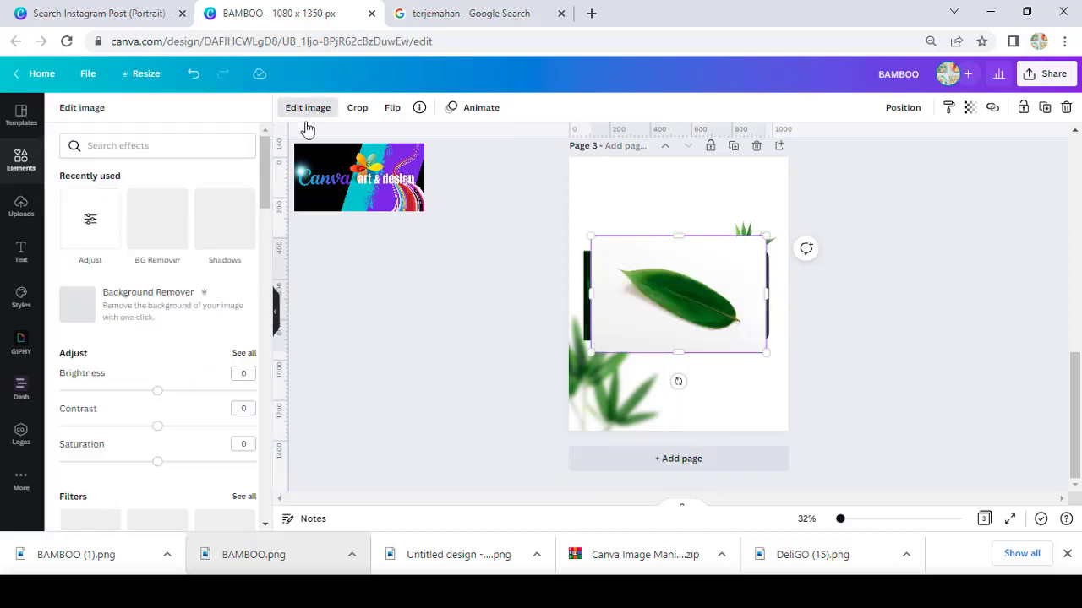
left_click(170, 229)
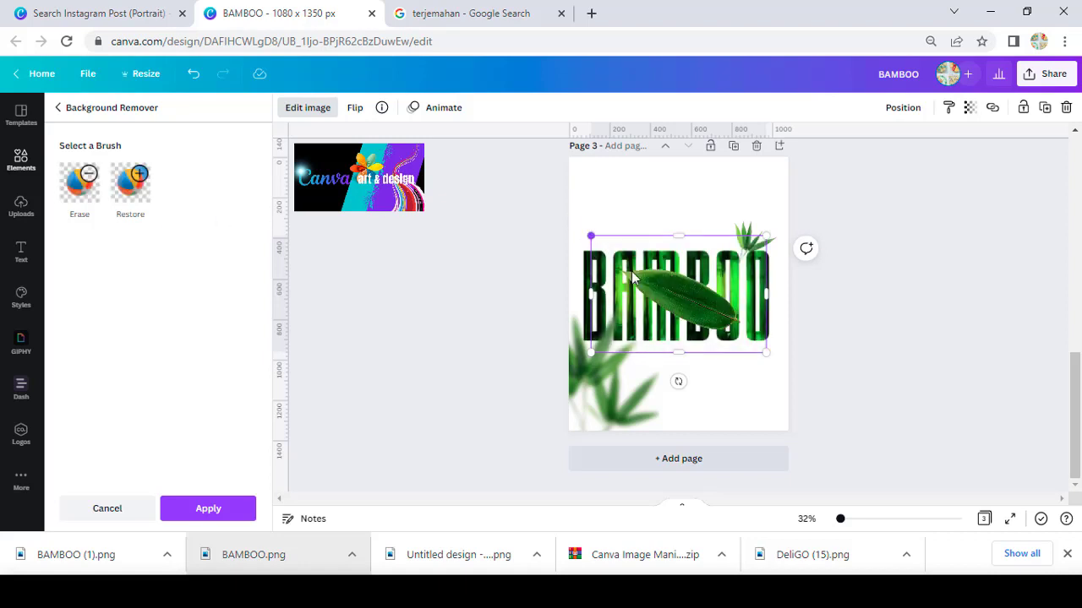
left_click(236, 508)
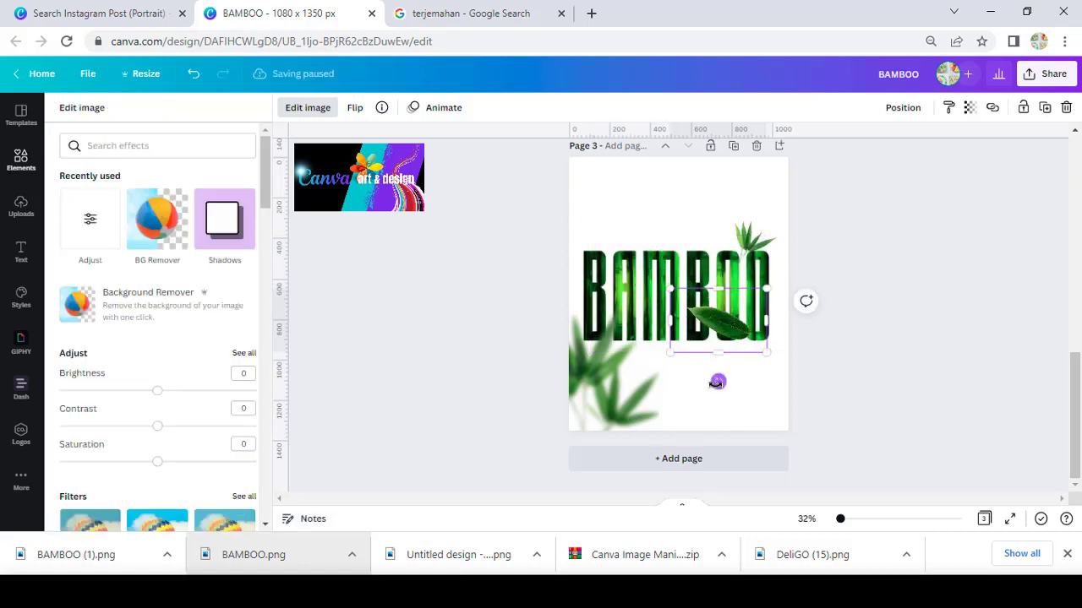
left_click_drag(717, 382, 740, 360)
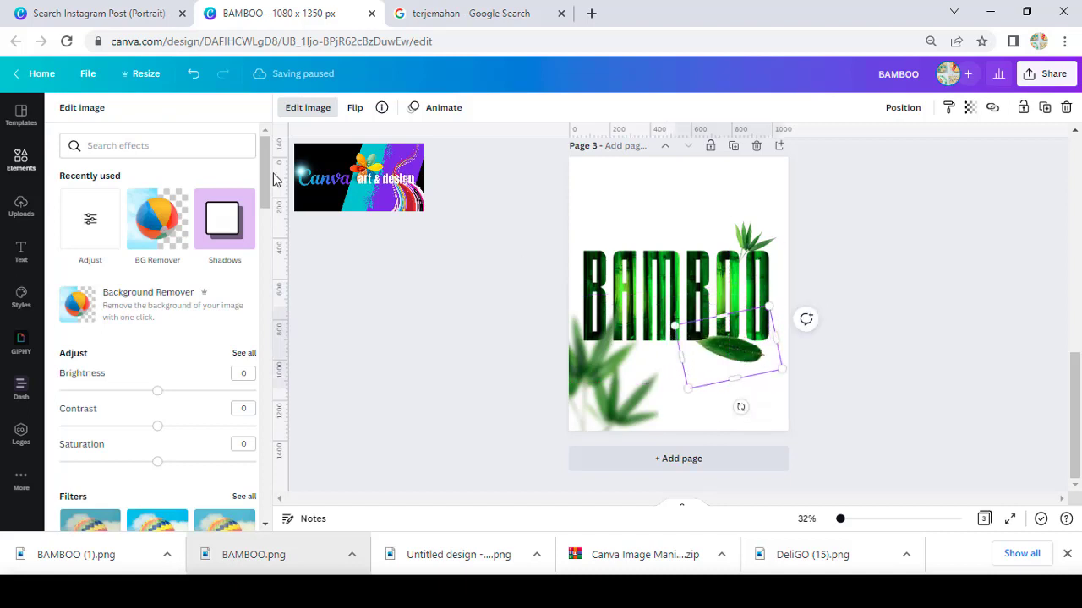
Try the Backdrop and Angle shadow styles on the single leaf.
left_click(212, 227)
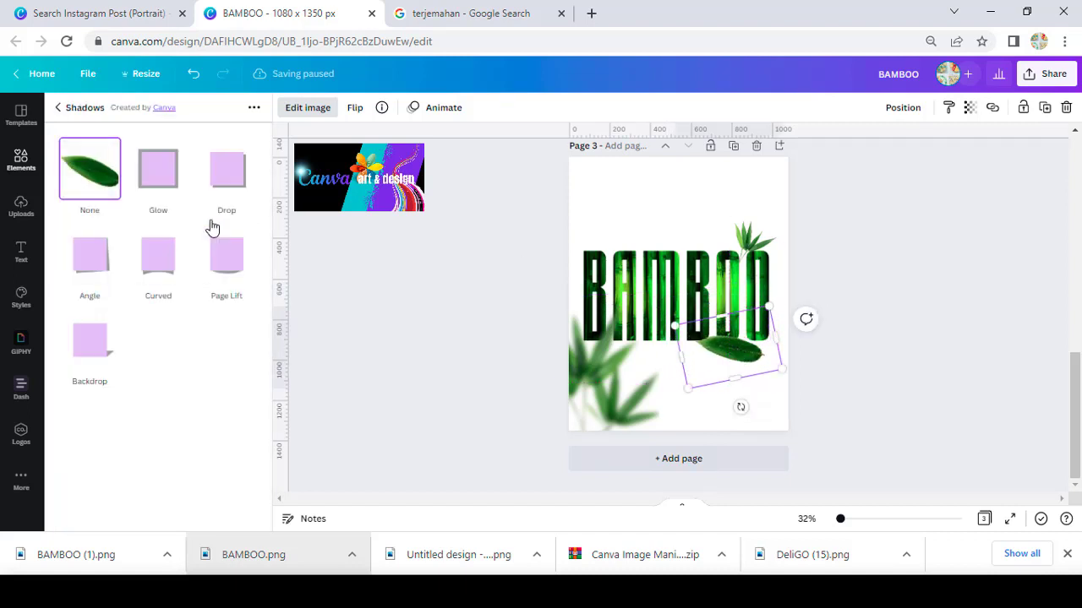
left_click(95, 346)
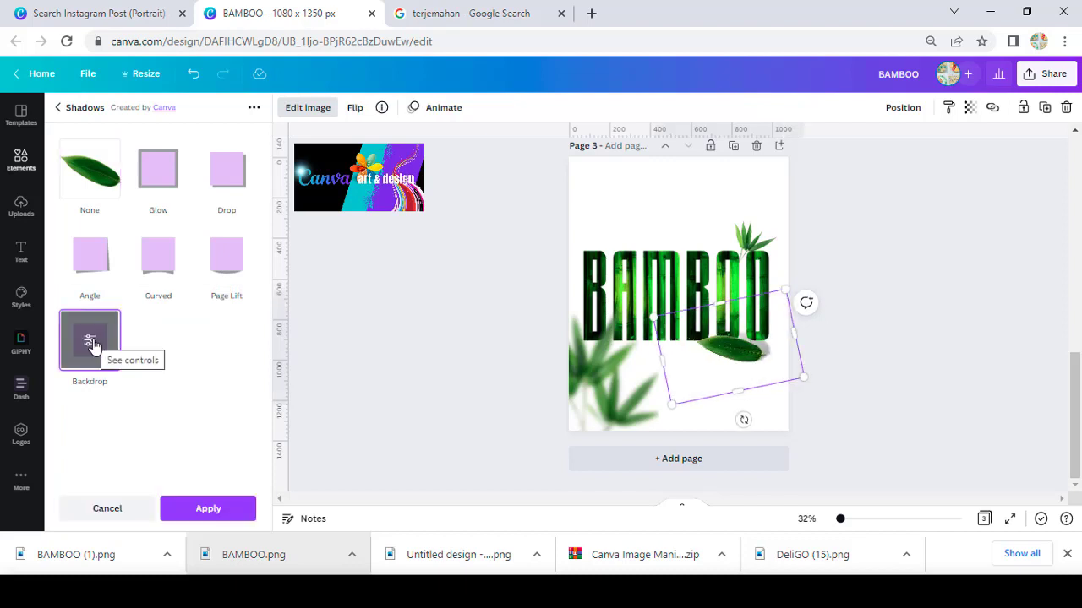
left_click(146, 259)
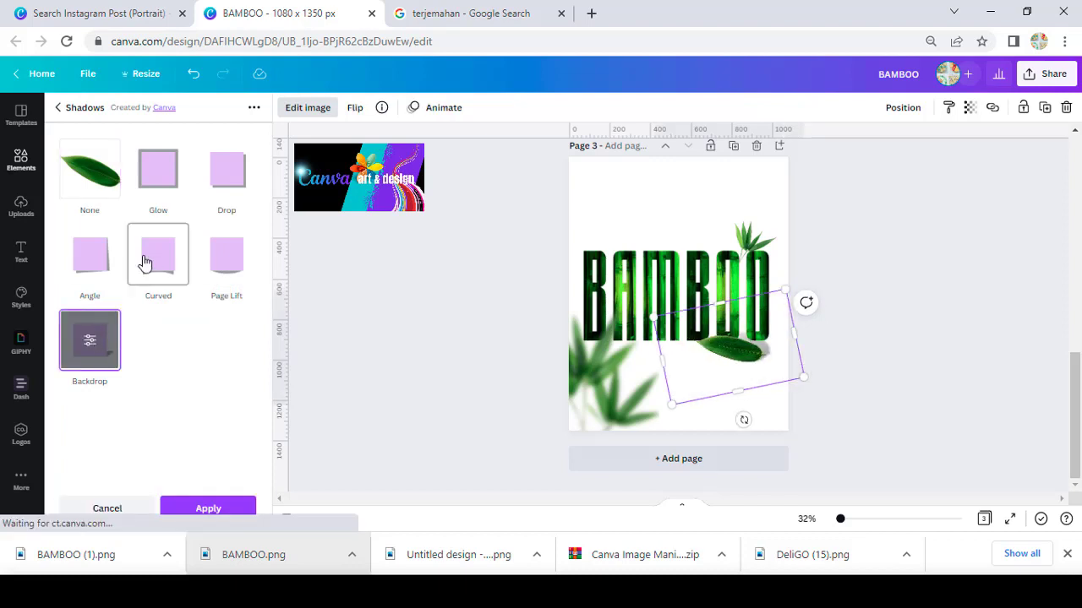
left_click(90, 267)
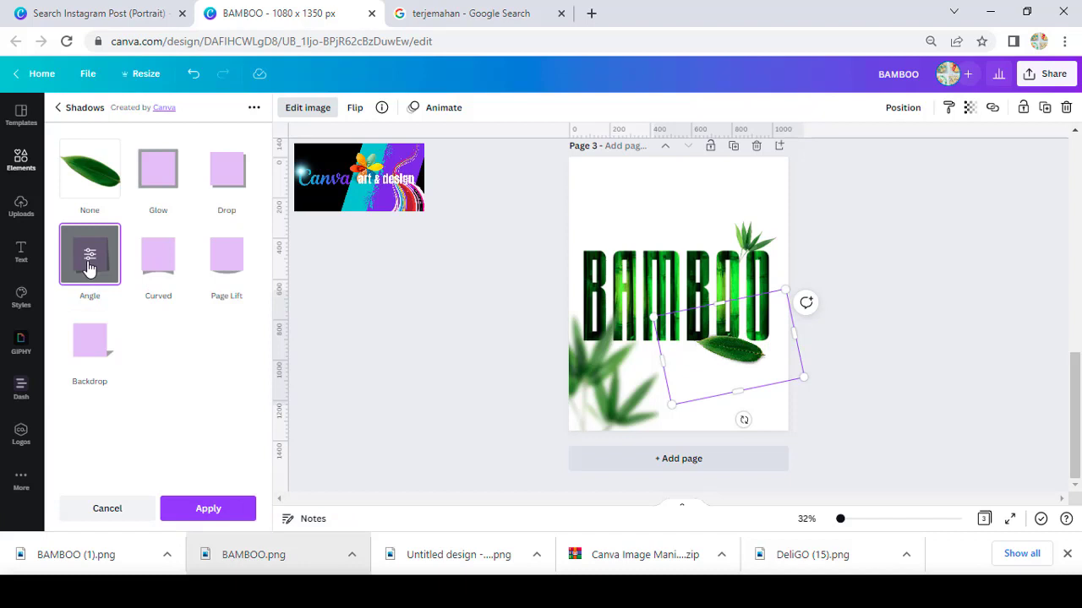
Apply a Page Lift shadow to the single leaf with Curve 20, Offset 3 and Blur 7.
left_click(221, 266)
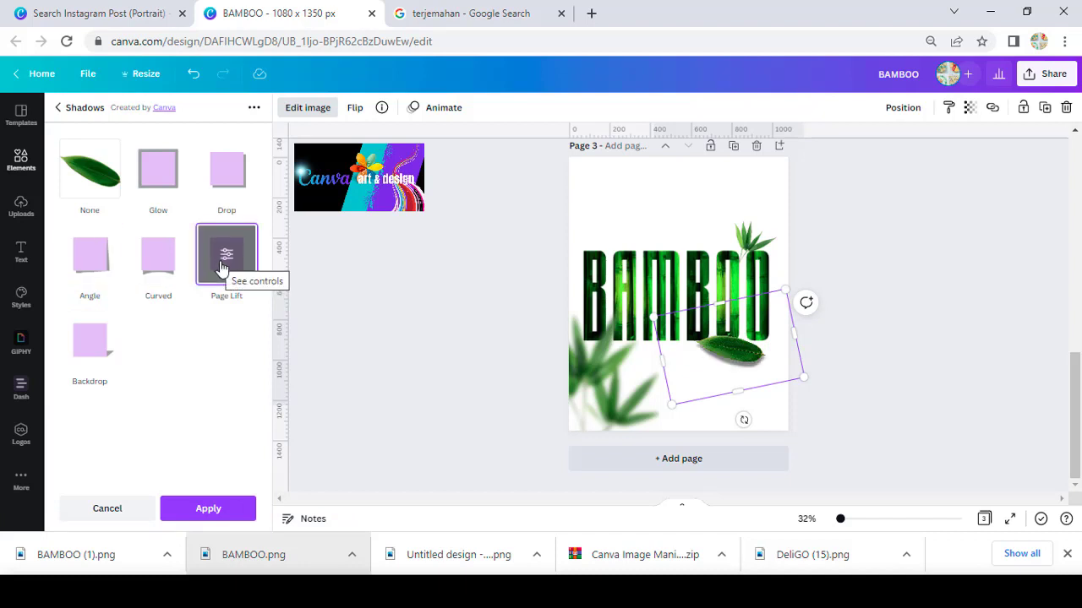
left_click(223, 266)
mouse_move(132, 205)
left_mouse_down()
mouse_move(234, 205)
mouse_move(134, 206)
left_mouse_up()
left_click_drag(110, 286, 131, 291)
left_click_drag(125, 164, 283, 189)
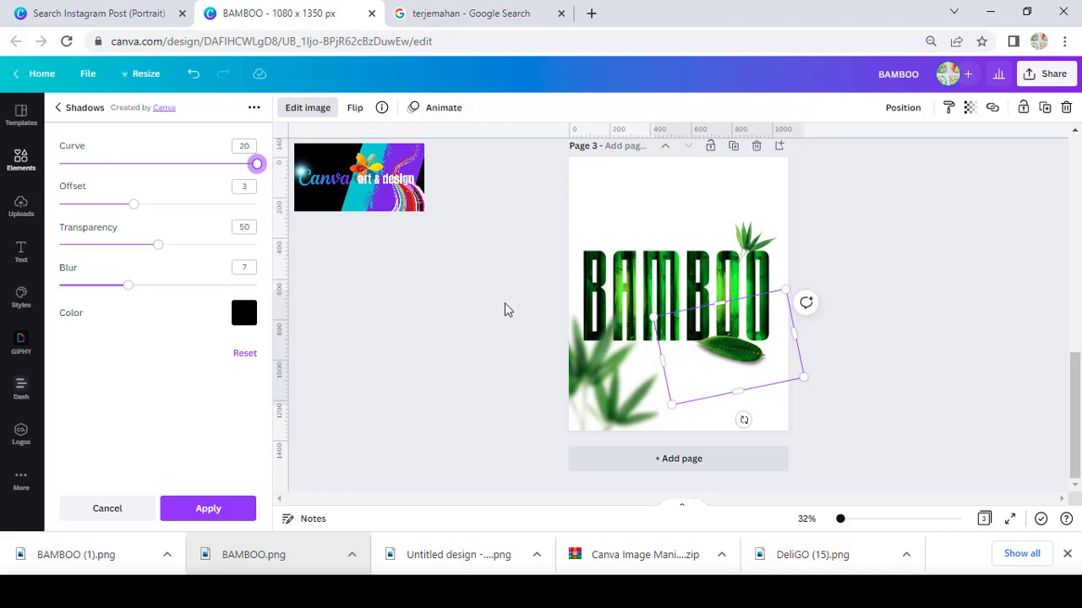
left_click(242, 512)
left_click(450, 363)
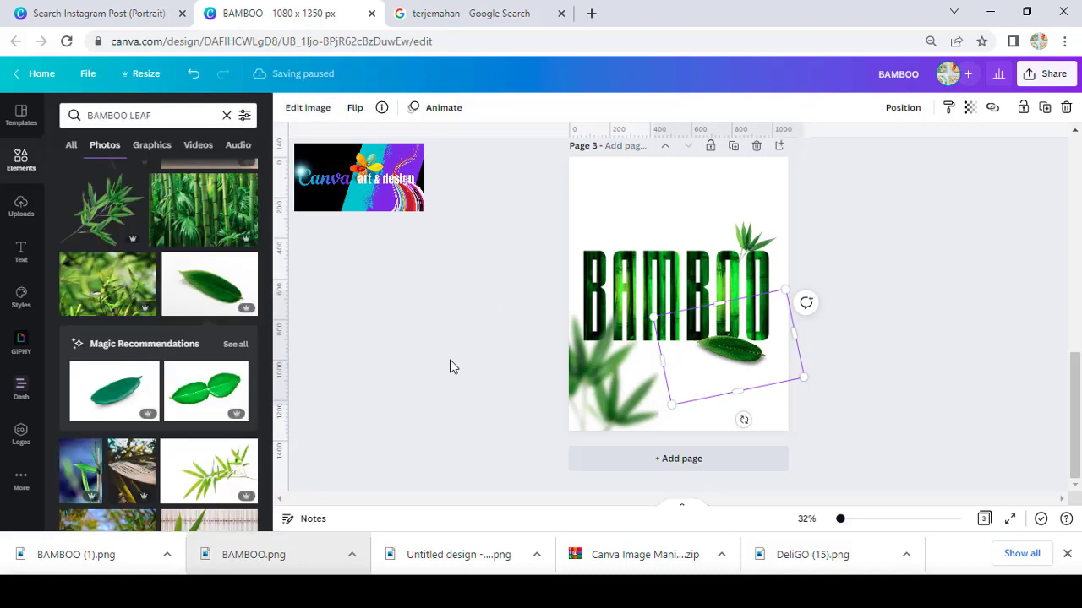
Search the photo elements for PANDA and try the white-background photo of a seated panda holding a bamboo stick on page 3.
left_click(174, 115)
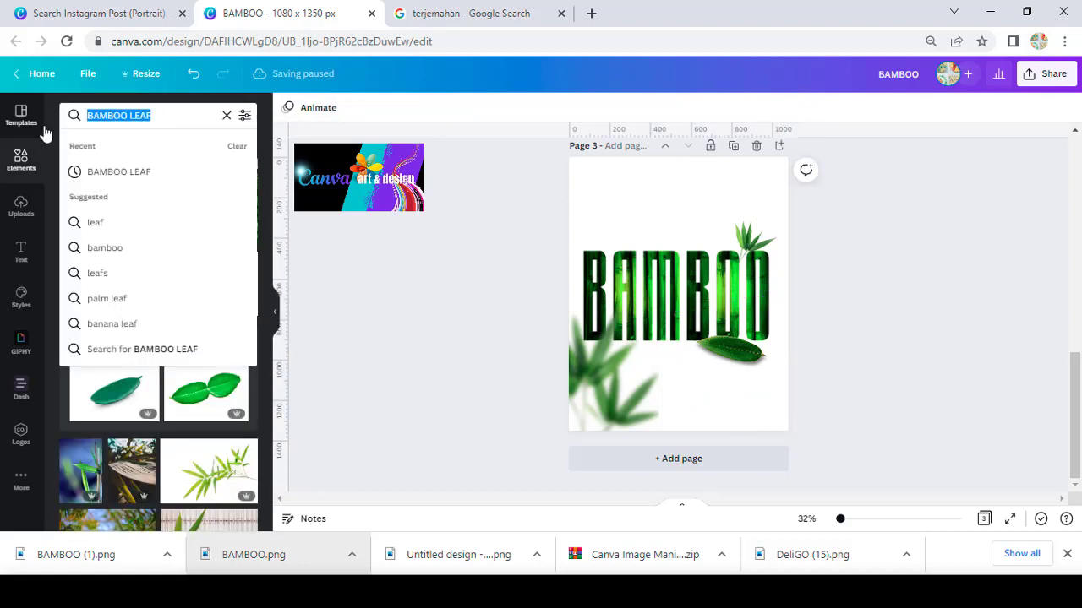
type("PANDA")
key("Return")
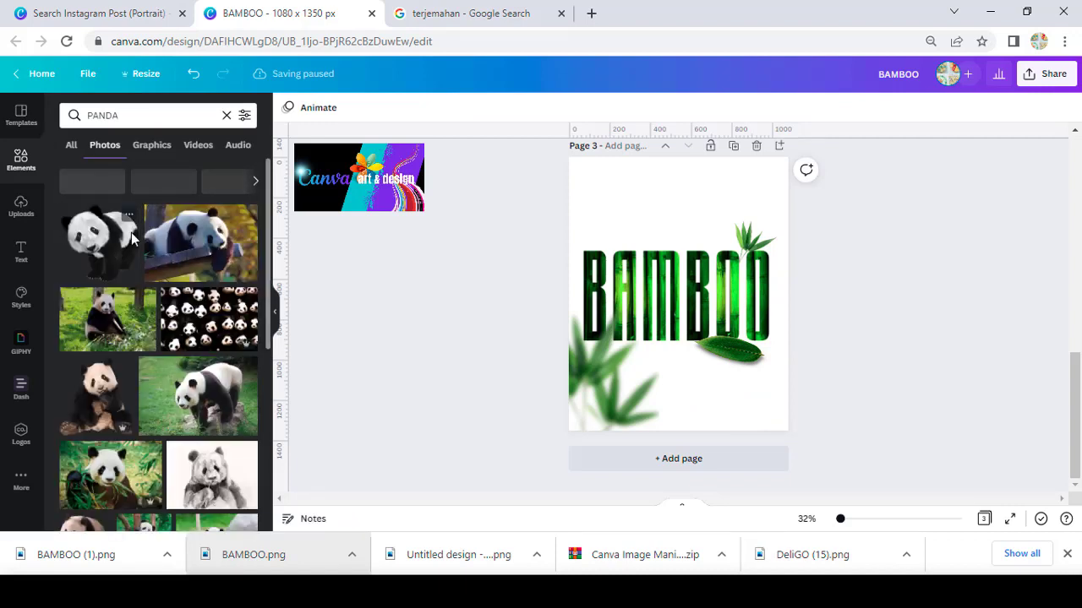
scroll(124, 397, "down", 2)
scroll(125, 397, "down", 1)
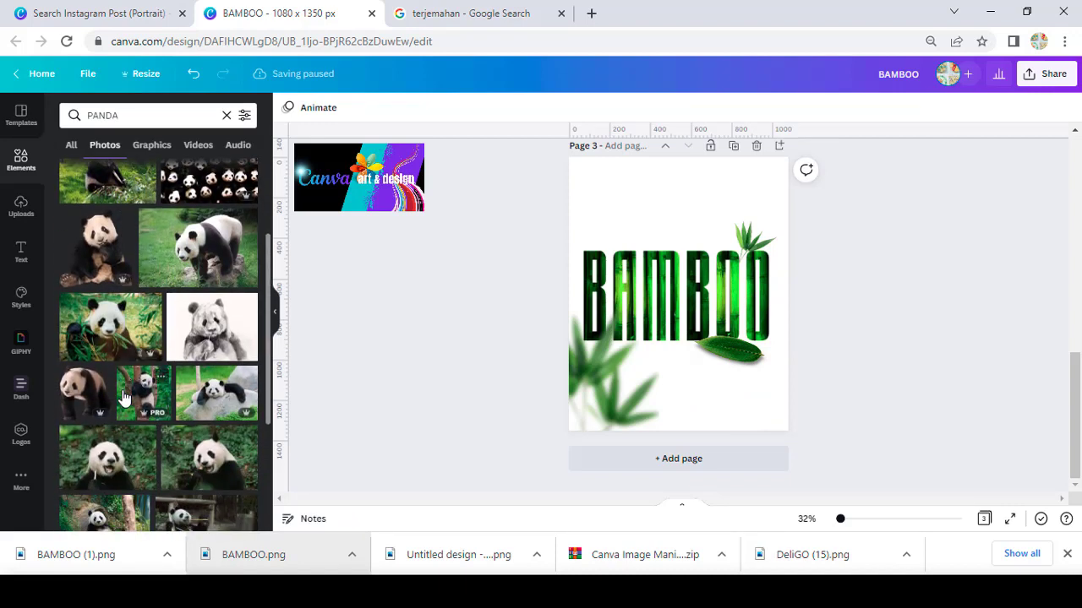
scroll(124, 397, "down", 4)
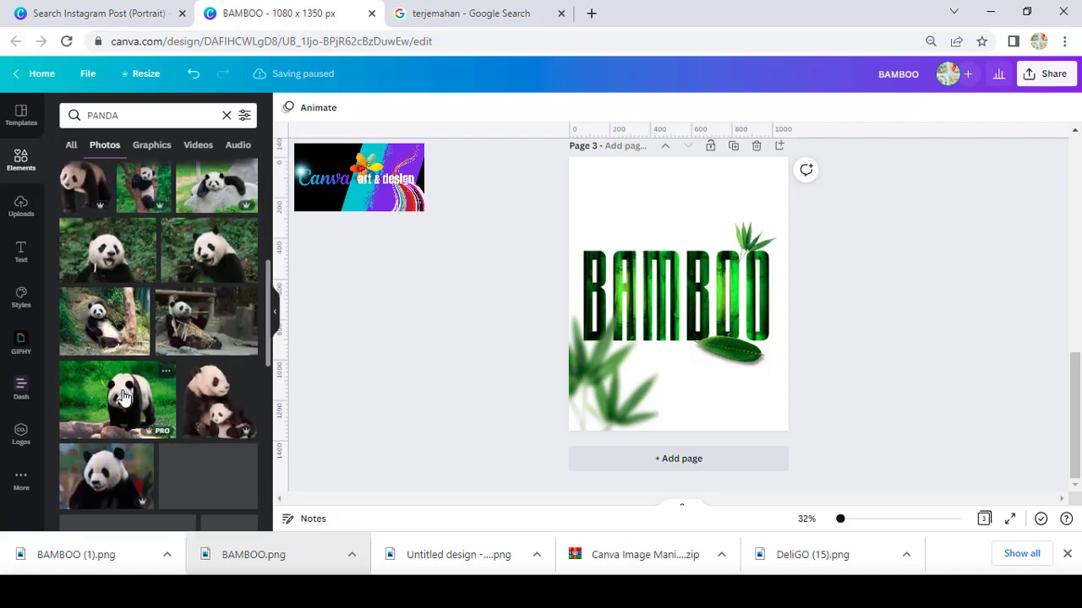
scroll(126, 406, "down", 6)
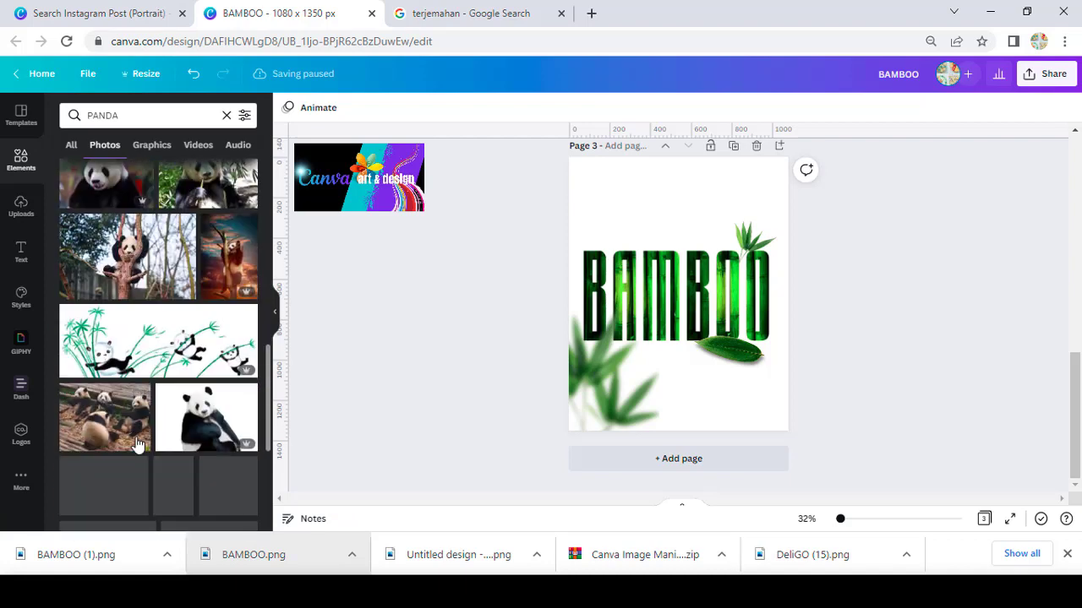
scroll(138, 445, "down", 8)
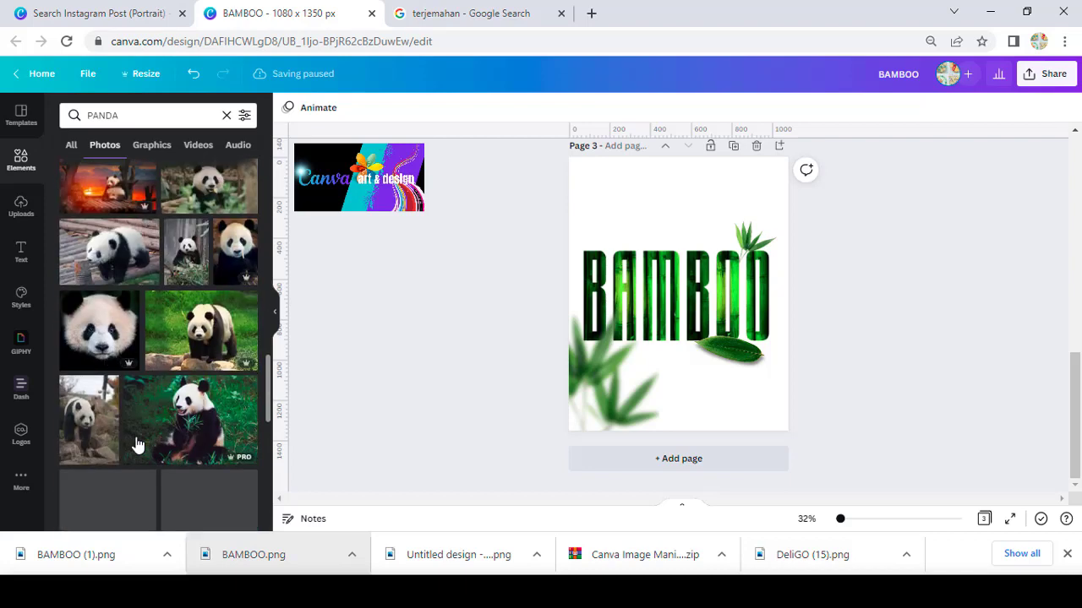
scroll(138, 445, "down", 5)
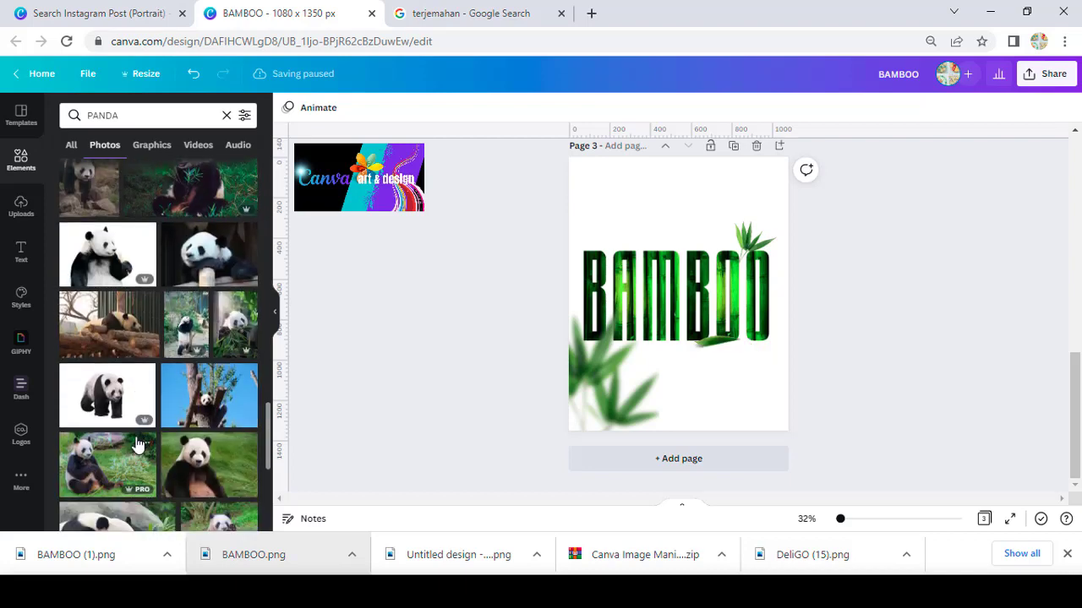
left_click(96, 260)
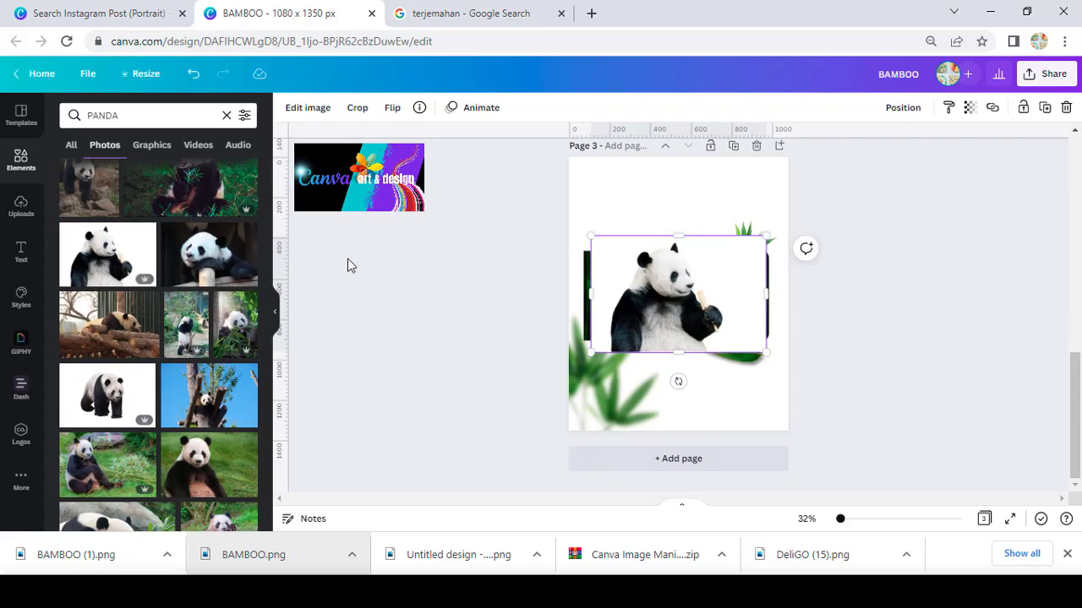
key("Delete")
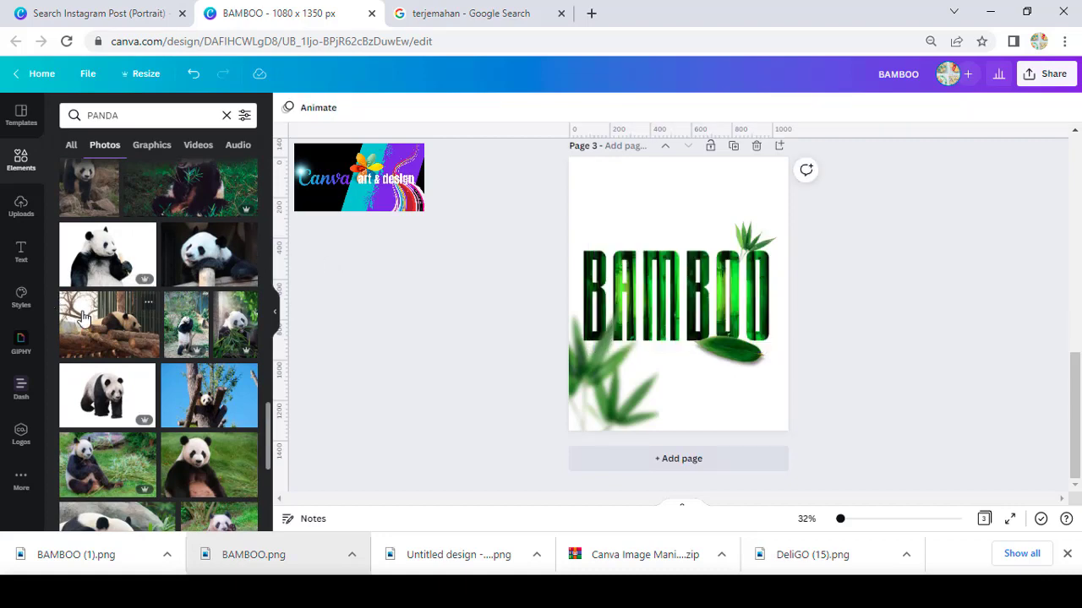
Add the cut-out panda sitting with its paw at its mouth and set its Brightness to 15 and Saturation to -46.
scroll(154, 285, "up", 10)
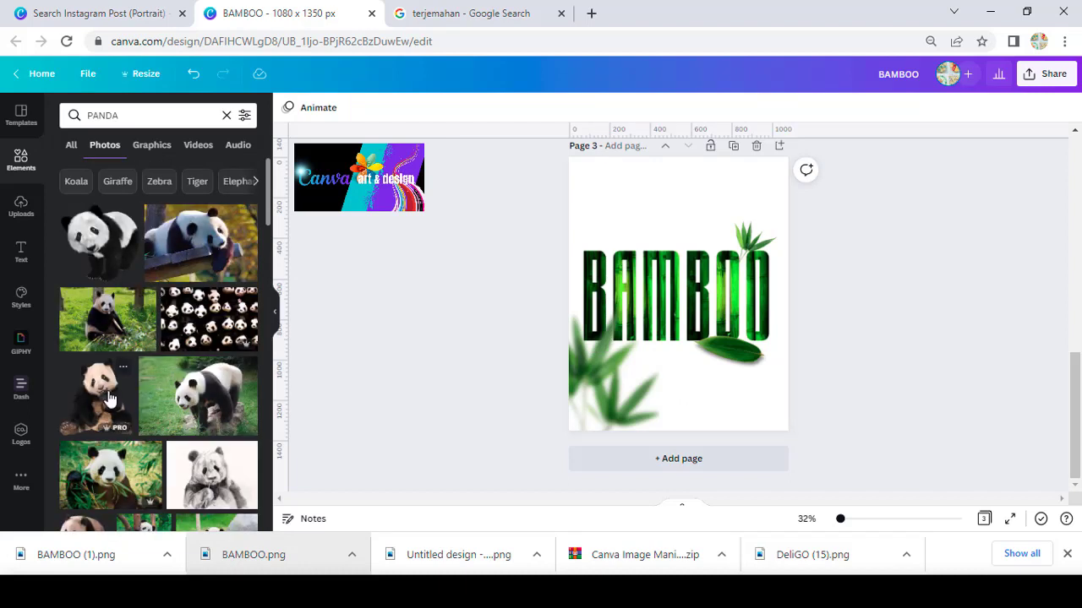
left_click(108, 397)
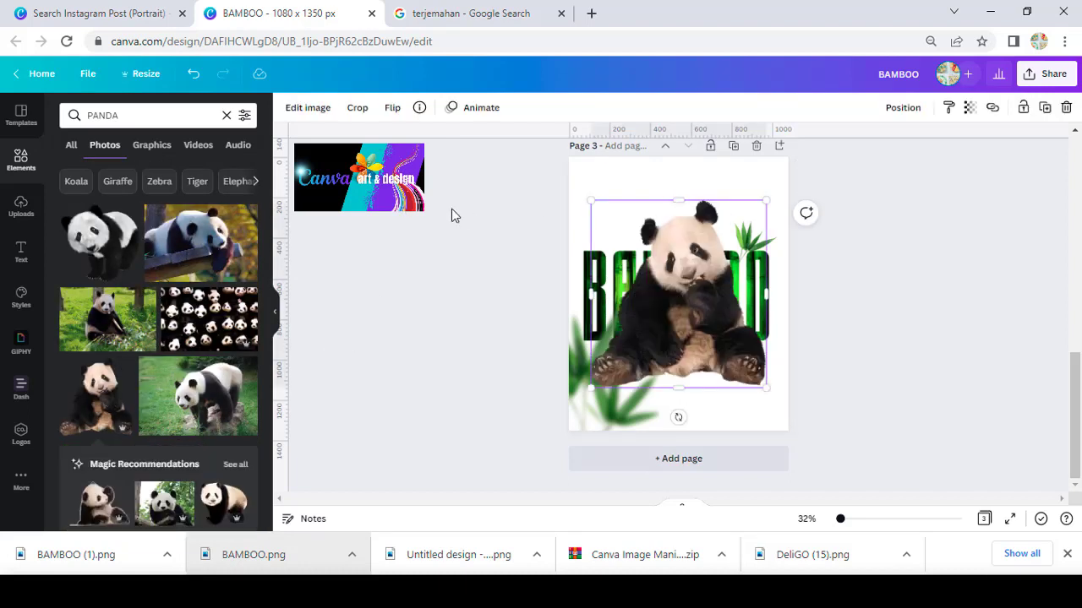
left_click(313, 110)
left_click(229, 221)
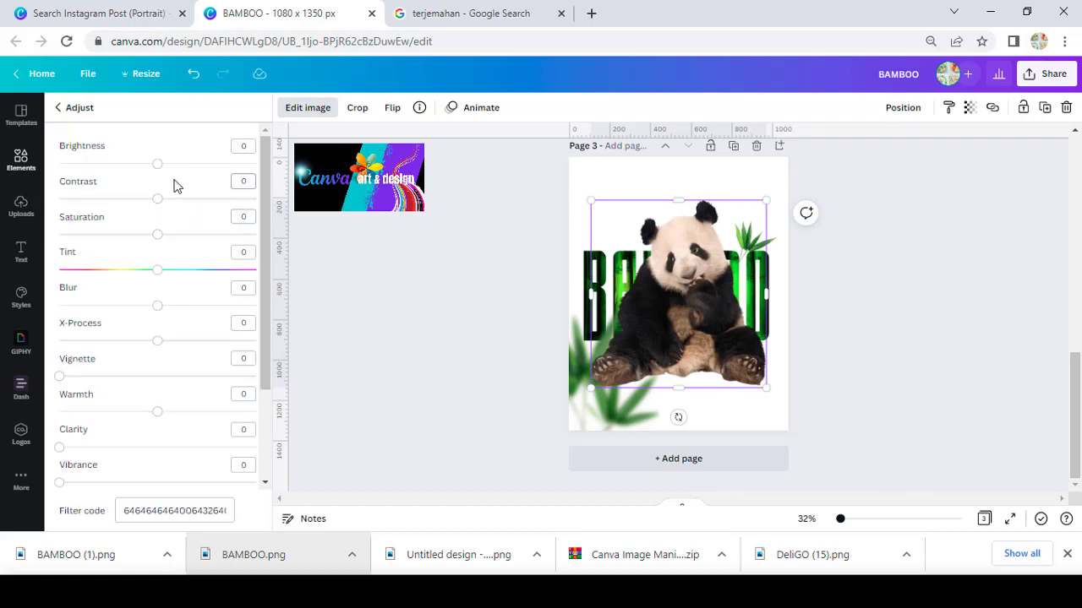
left_click_drag(161, 172, 174, 175)
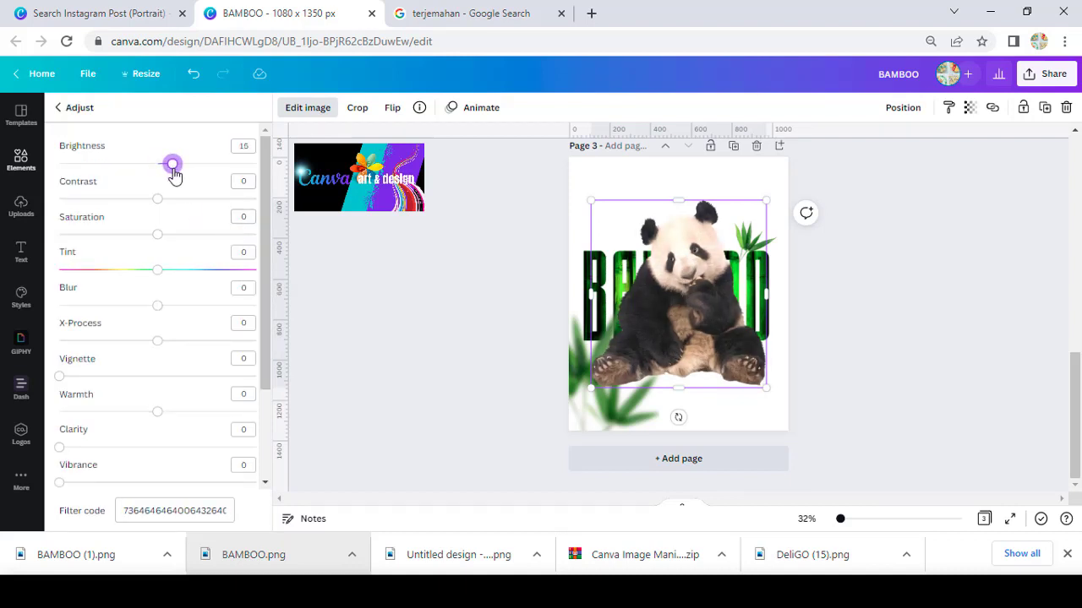
left_click_drag(157, 233, 112, 233)
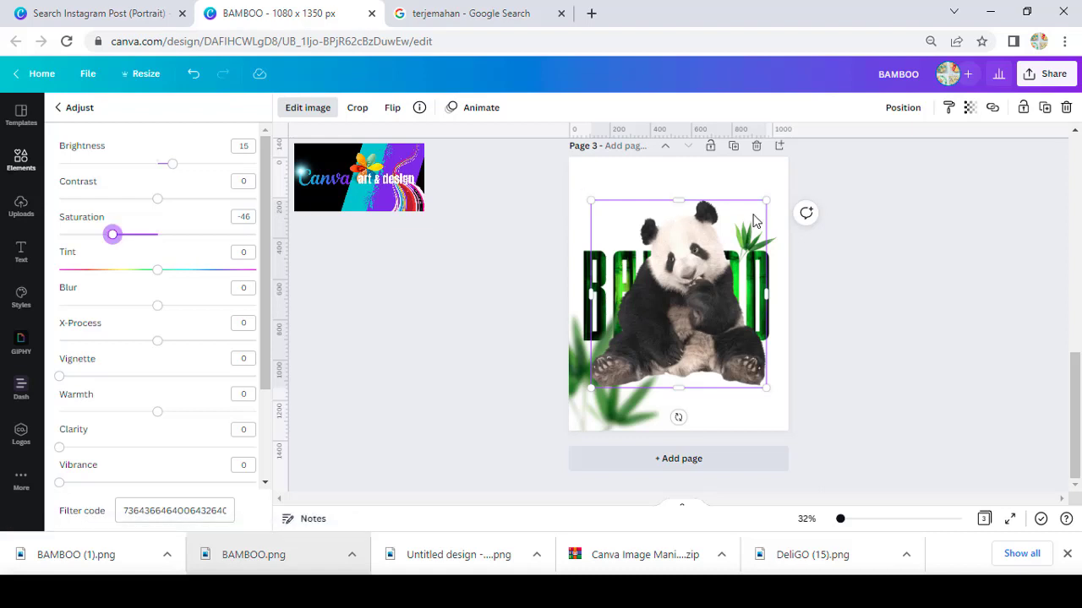
Shrink the panda and place it over the lower part of the final O, and move the single leaf above the word BAMBOO.
left_click_drag(763, 201, 659, 314)
left_click_drag(636, 353, 783, 332)
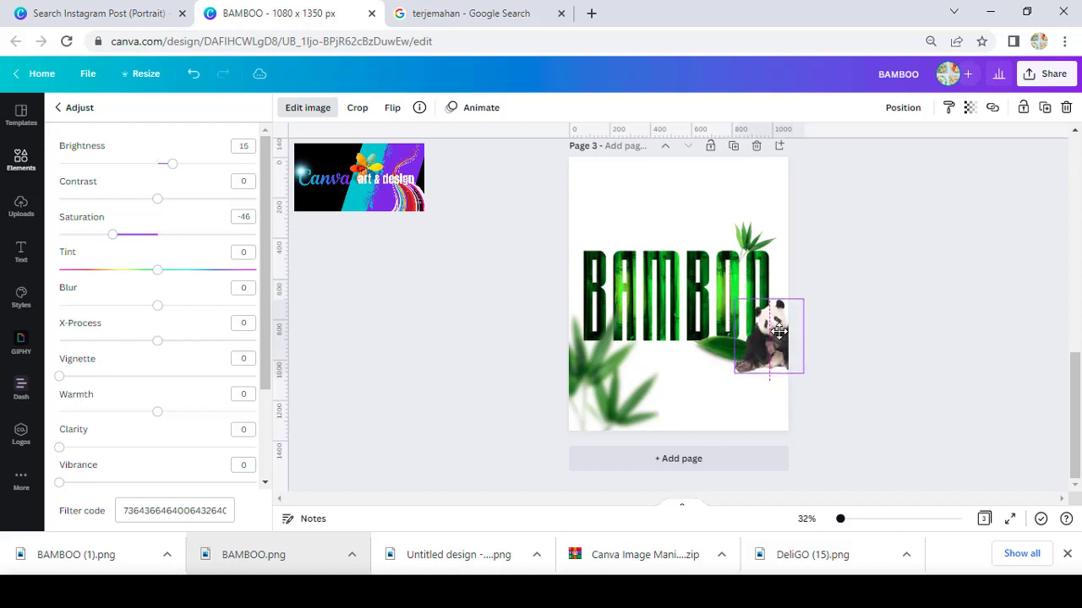
left_click_drag(708, 355, 634, 347)
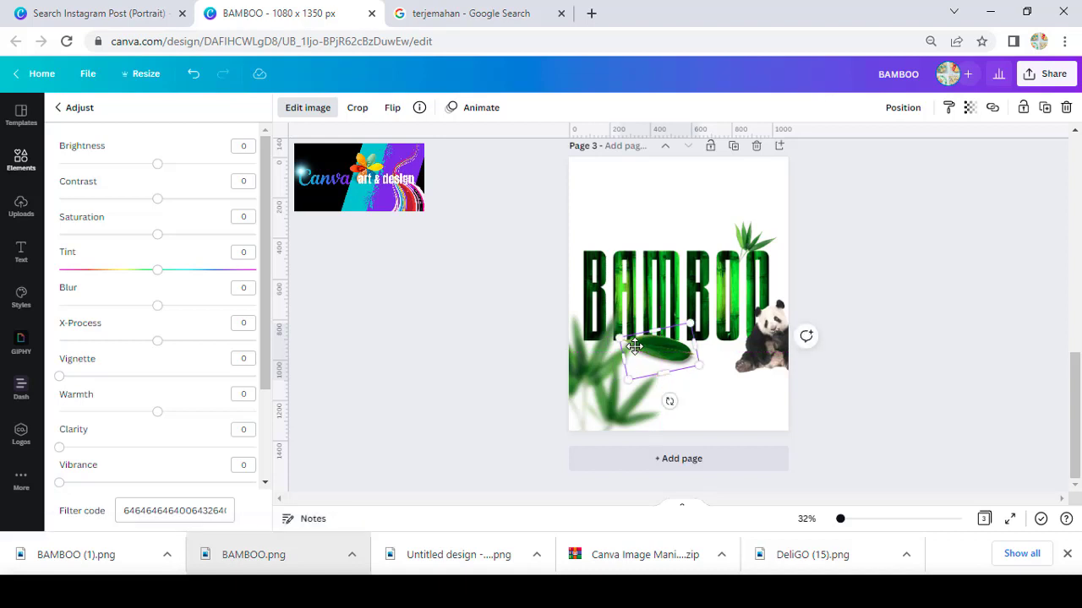
left_click_drag(759, 348, 755, 349)
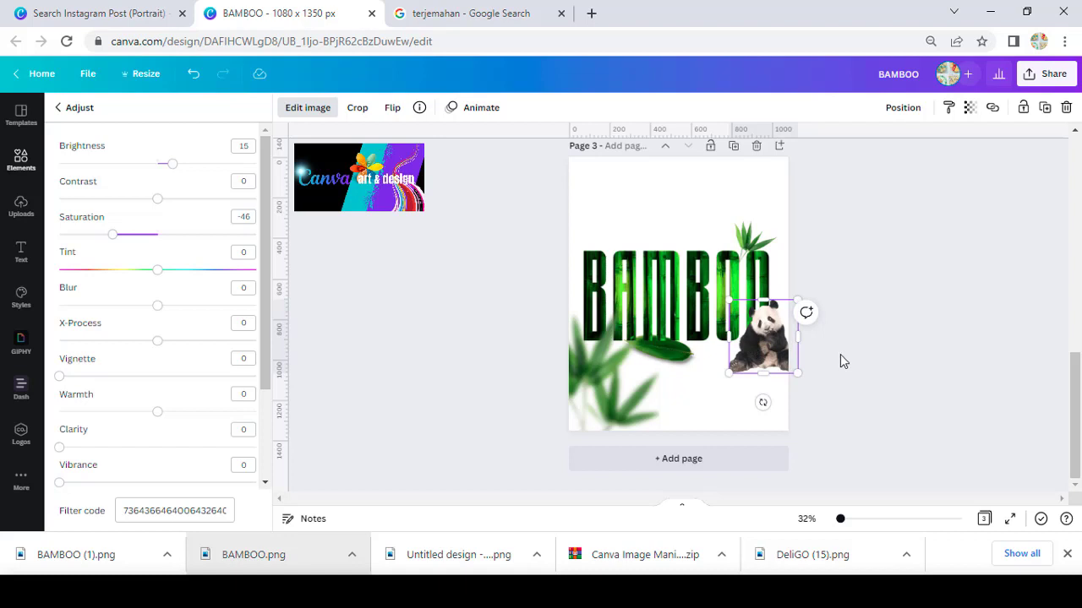
left_click_drag(685, 353, 695, 204)
Add a subheading reading "Text Effect" and place it just above the word BAMBOO on page 3.
left_click(26, 264)
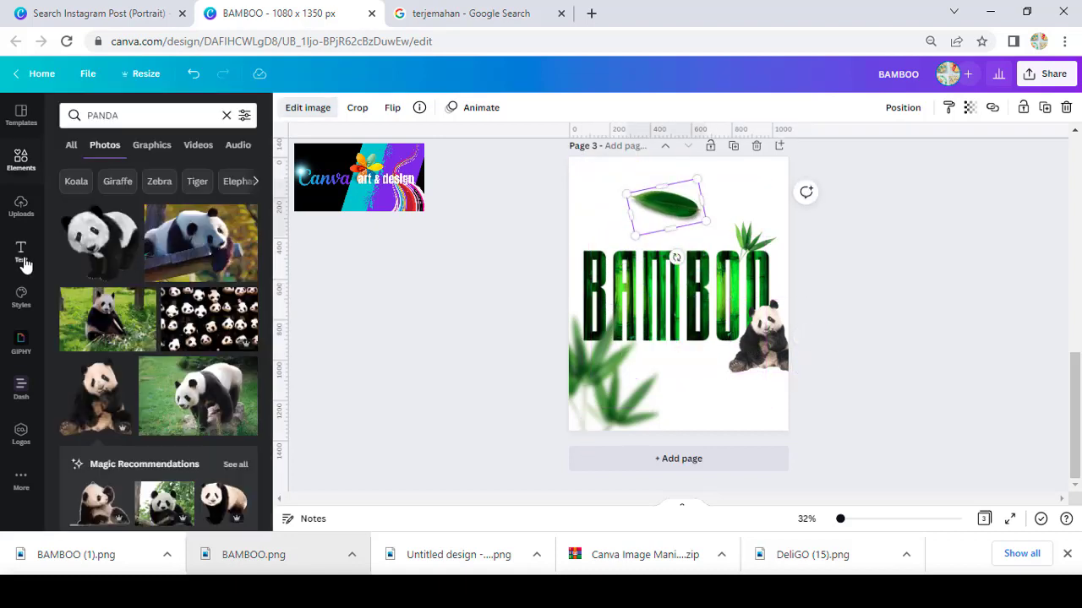
left_click(111, 218)
type("tE")
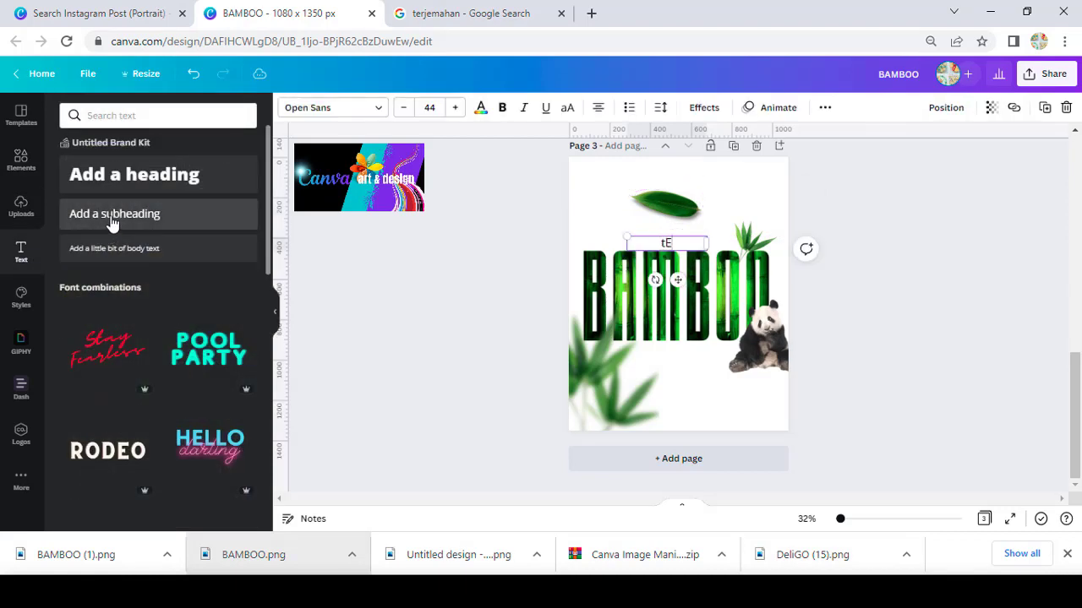
type("XT eFFECT")
key("ctrl+a")
type("Text Effect")
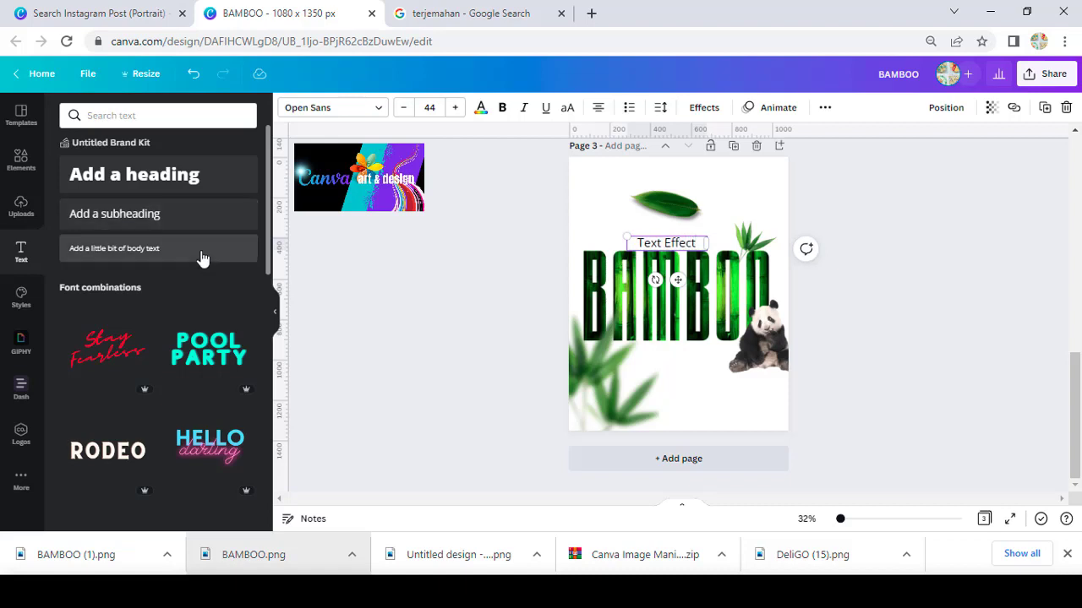
left_click_drag(502, 307, 592, 459)
mouse_move(678, 280)
left_mouse_down()
mouse_move(688, 368)
mouse_move(693, 274)
left_mouse_up()
left_click(912, 347)
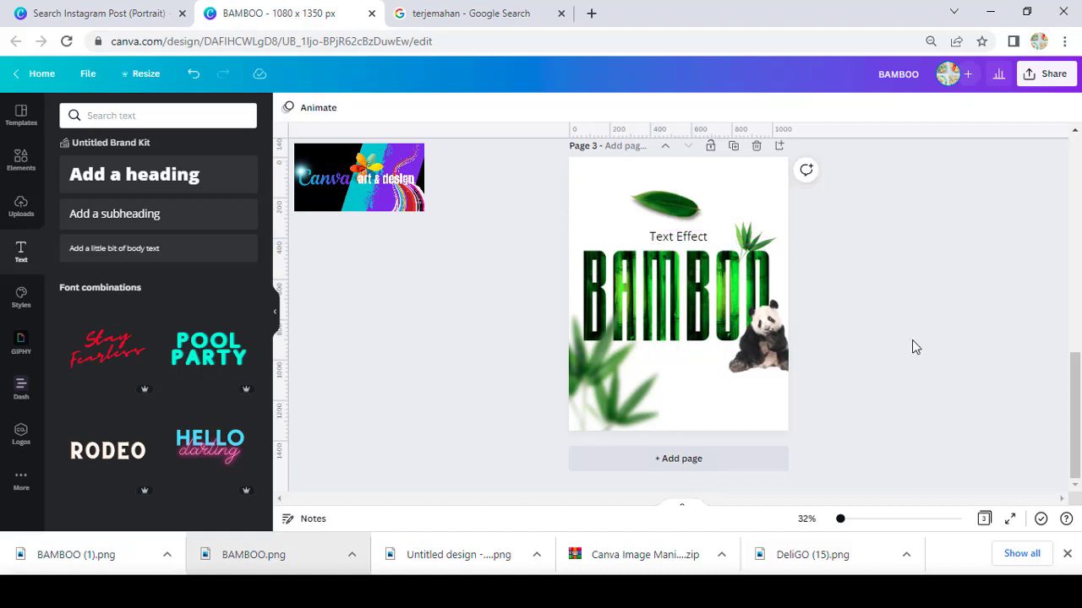
Search the photo elements for bamboo and add the cut-out green bamboo stalks with leaves to page 3.
left_click(21, 161)
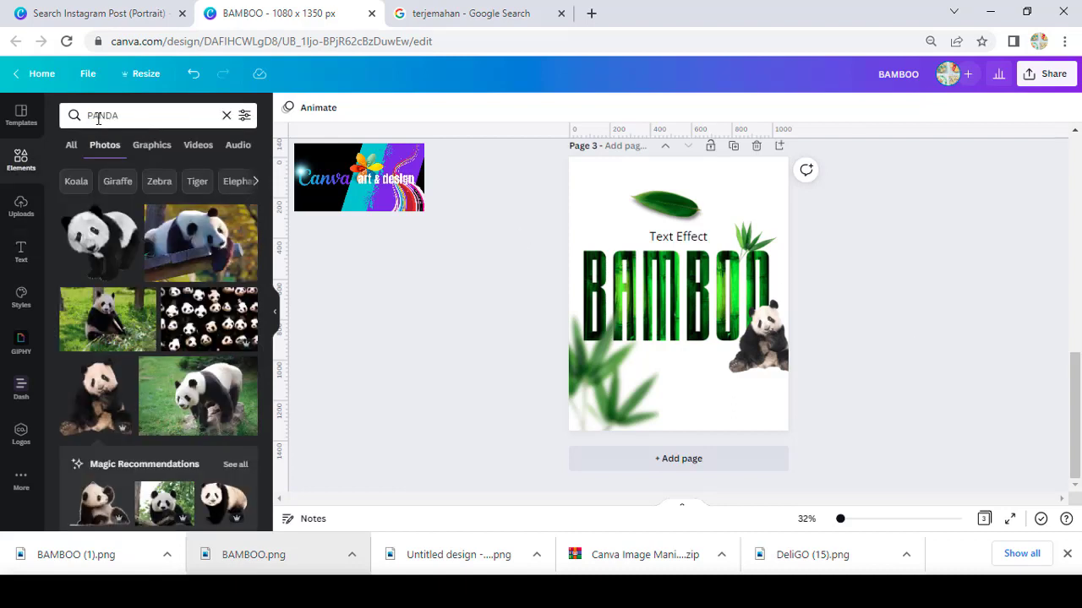
type("bamboo")
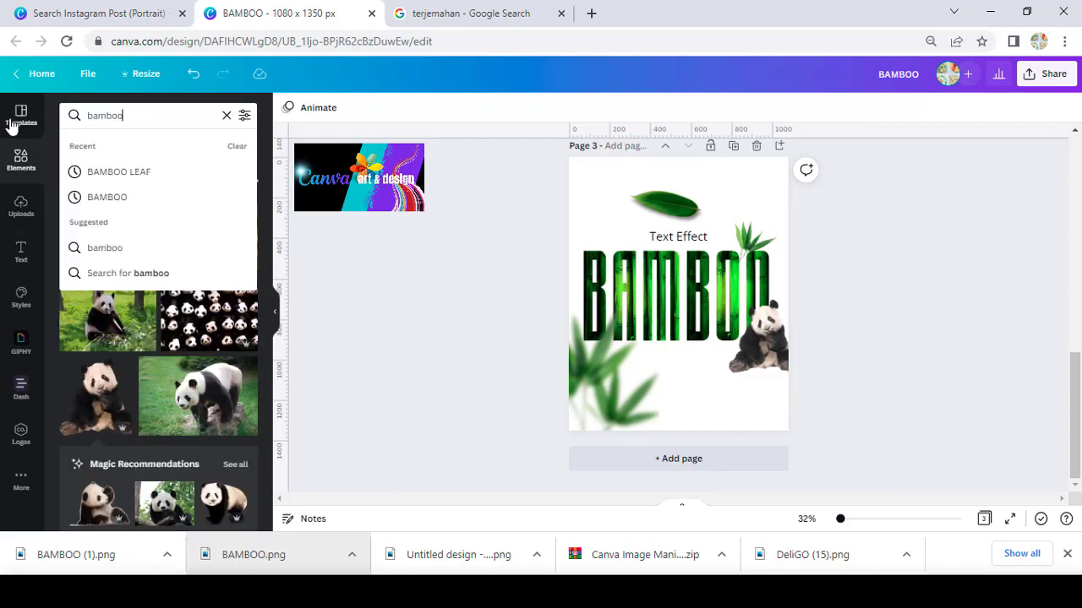
key("Return")
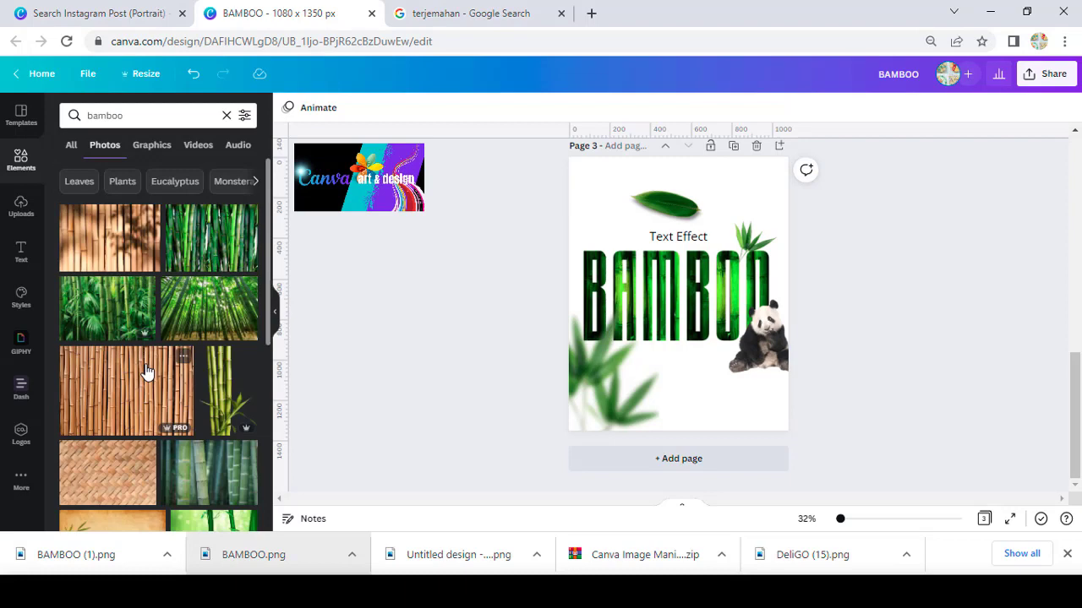
left_click(221, 389)
Enlarge the bamboo stalks to about the page height and place them partly off the page's left edge, behind the lettering and blurred leaves.
left_click_drag(648, 262, 542, 272)
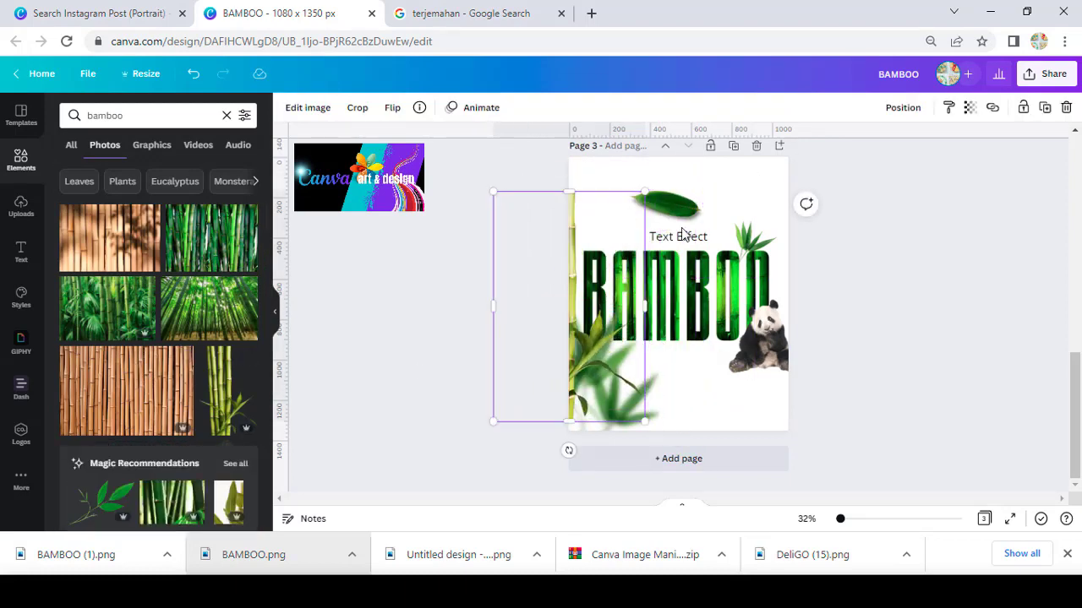
left_click_drag(644, 193, 689, 140)
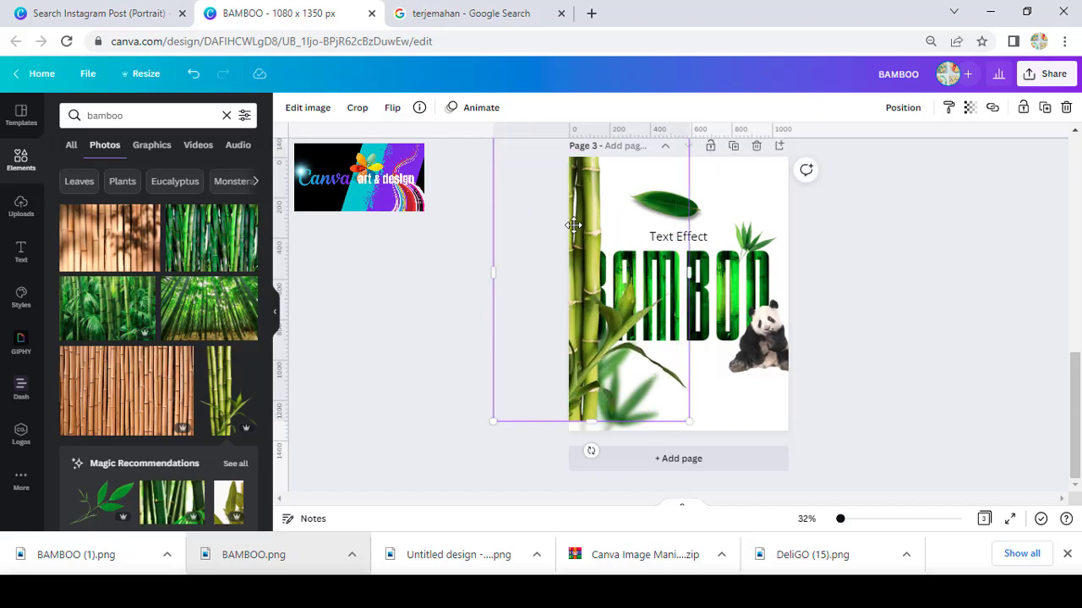
mouse_move(574, 225)
left_mouse_down()
mouse_move(555, 229)
mouse_move(566, 229)
left_mouse_up()
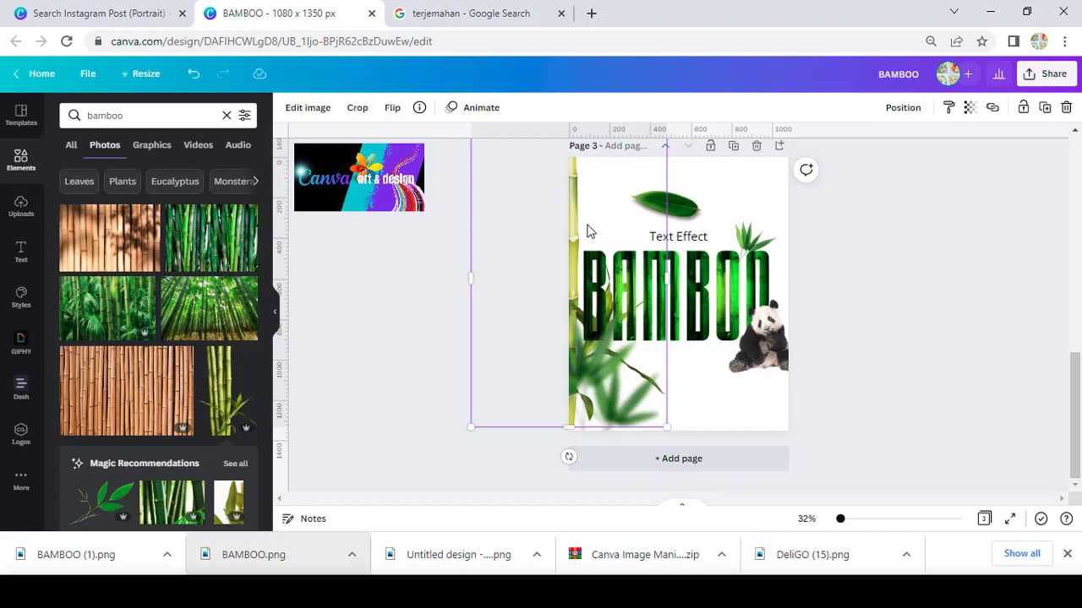
left_click(900, 315)
Move the blurred bamboo leaves slightly lower in the page's bottom-left corner.
left_click(596, 391)
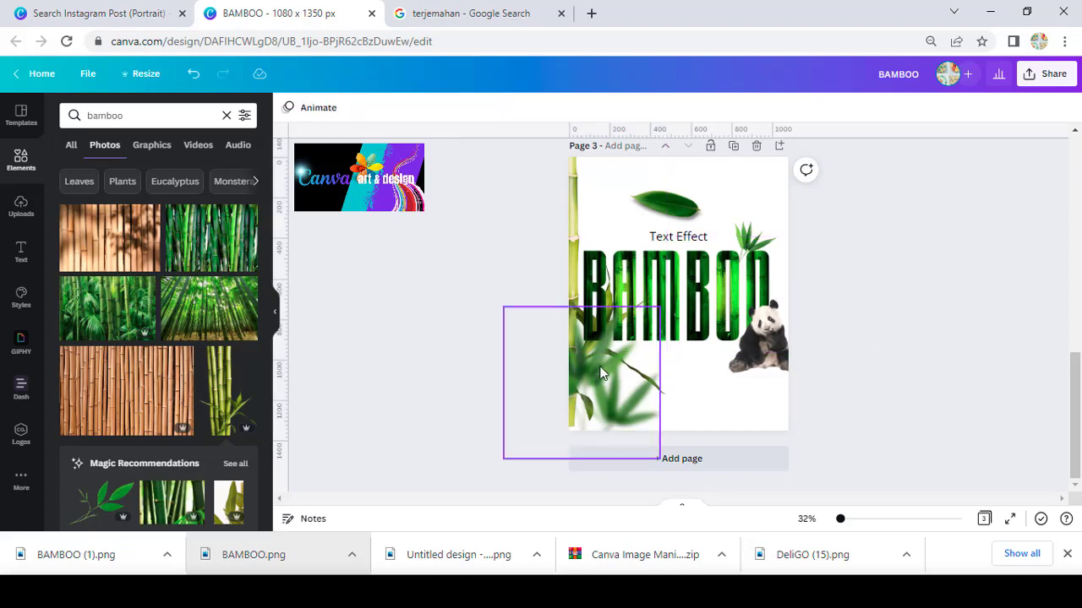
left_click_drag(596, 391, 597, 385)
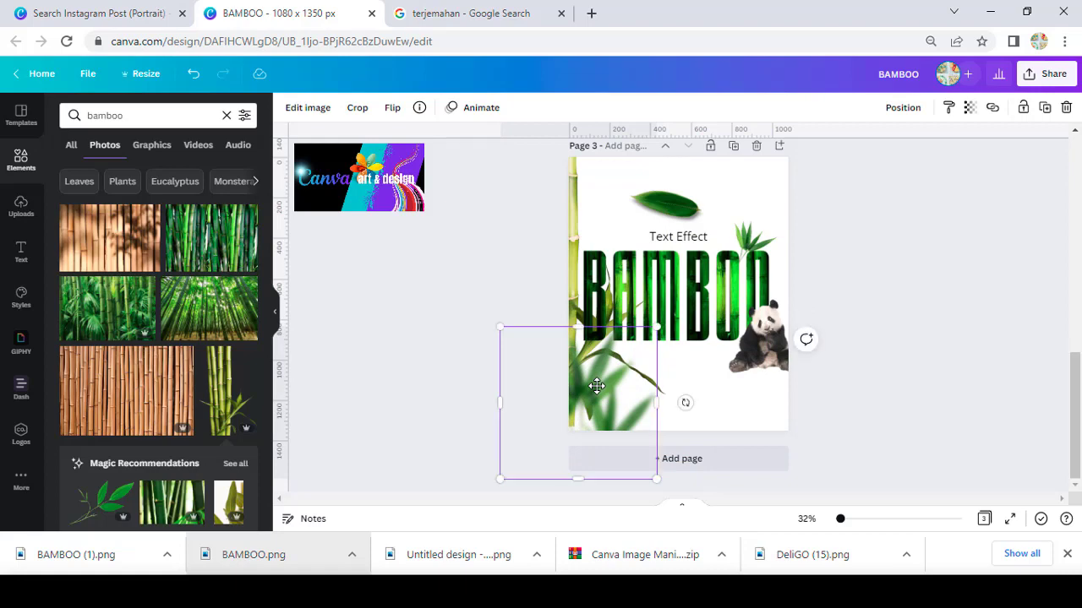
Set the Saturation of the BAMBOO lettering image to -9.
left_click(583, 338)
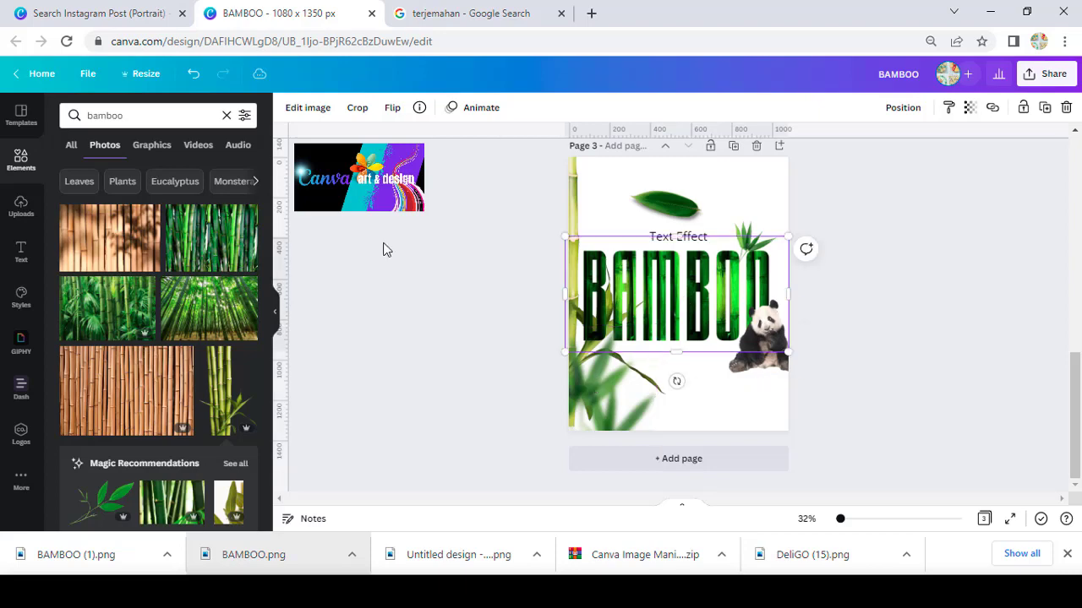
left_click(310, 107)
left_click(102, 249)
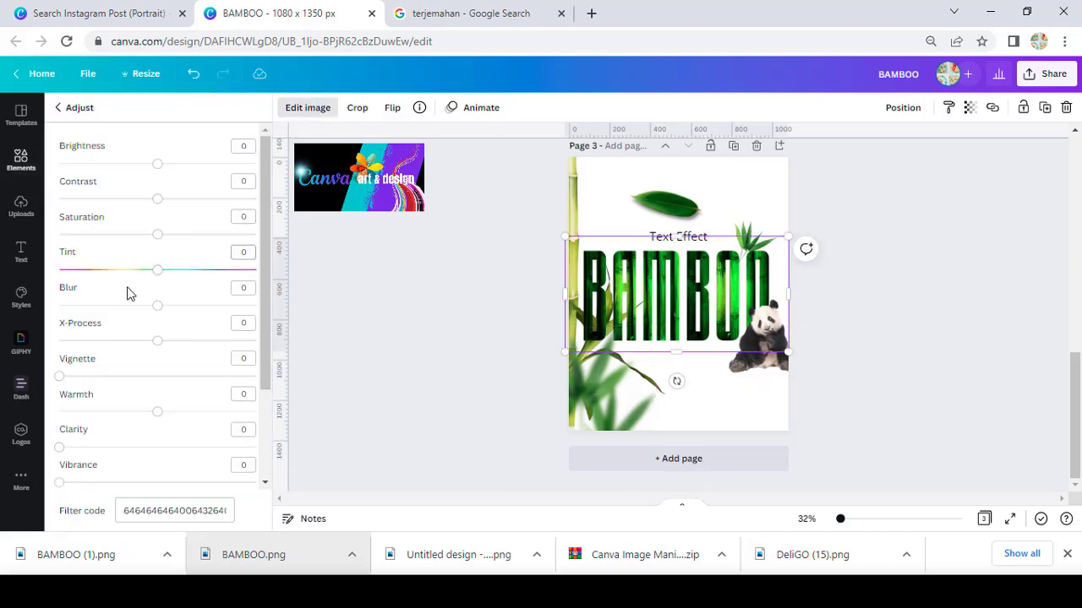
left_click_drag(147, 239, 158, 287)
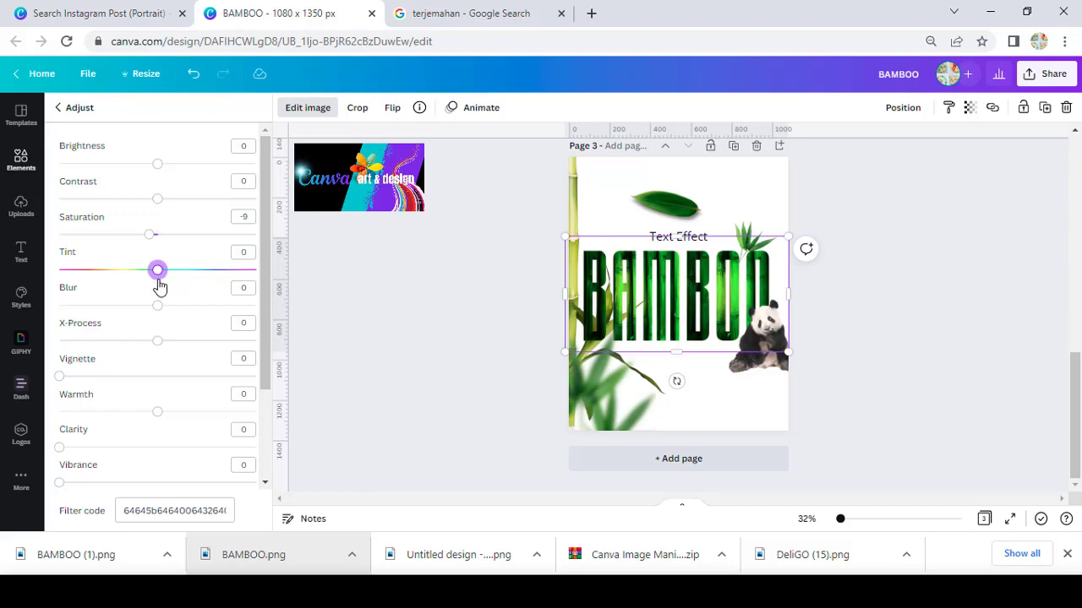